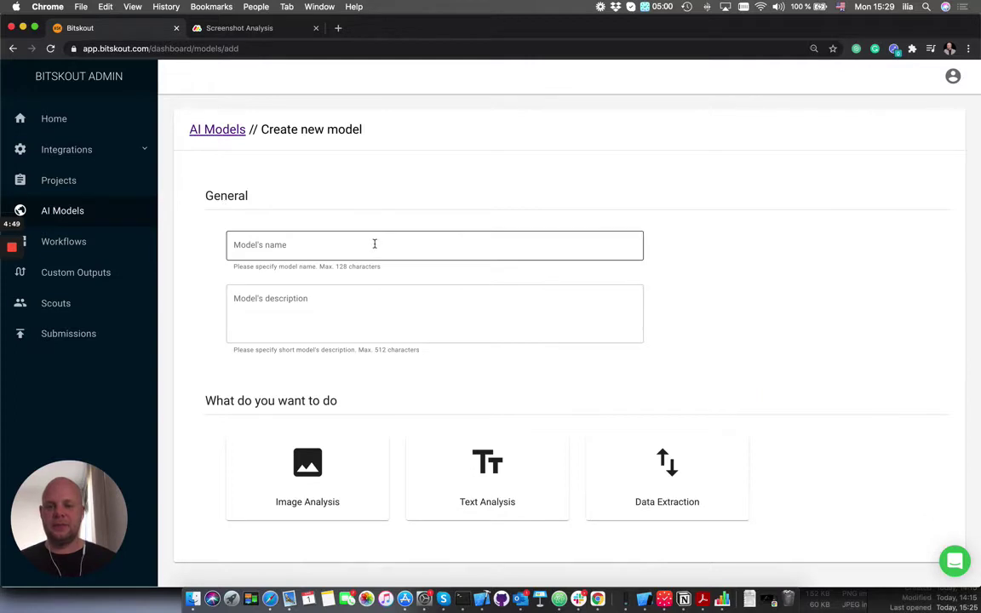
Step: Name the new AI model "MacOS About Analysis" and use the same text as its description
left_click(374, 244)
type("mac")
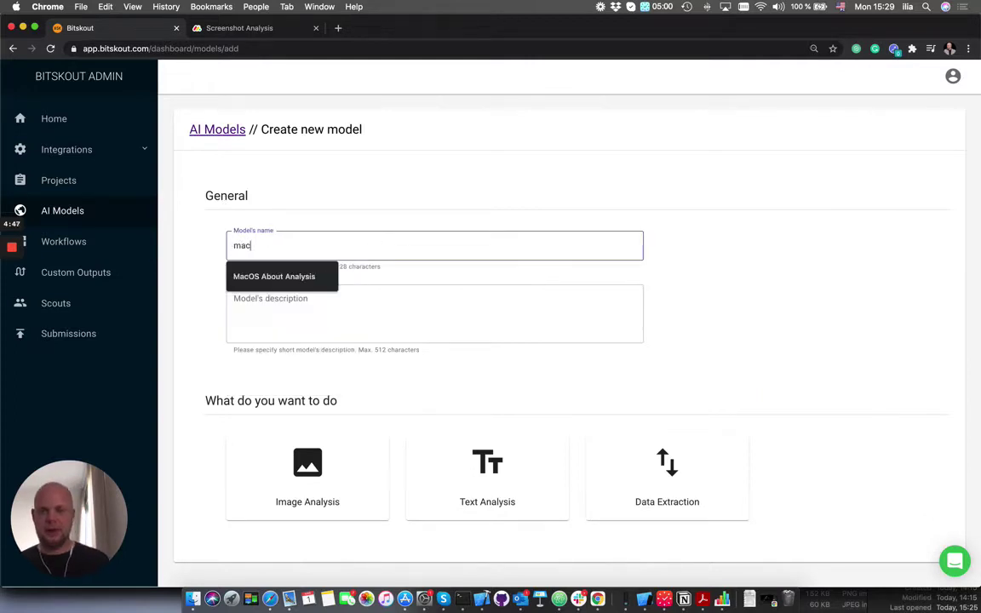
left_click(316, 276)
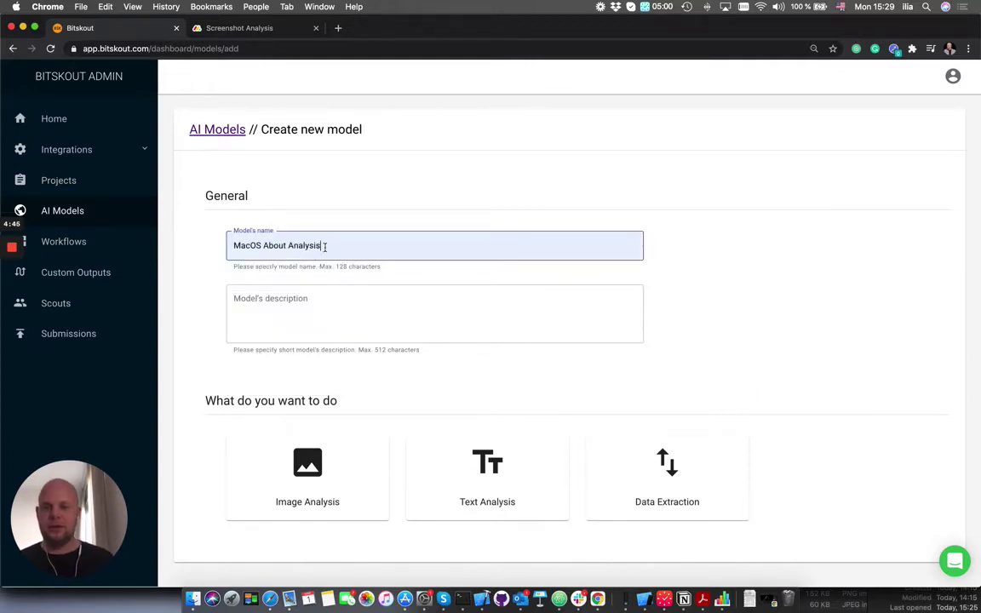
left_click_drag(322, 244, 195, 244)
key("super+c")
left_click(340, 319)
key("super+v")
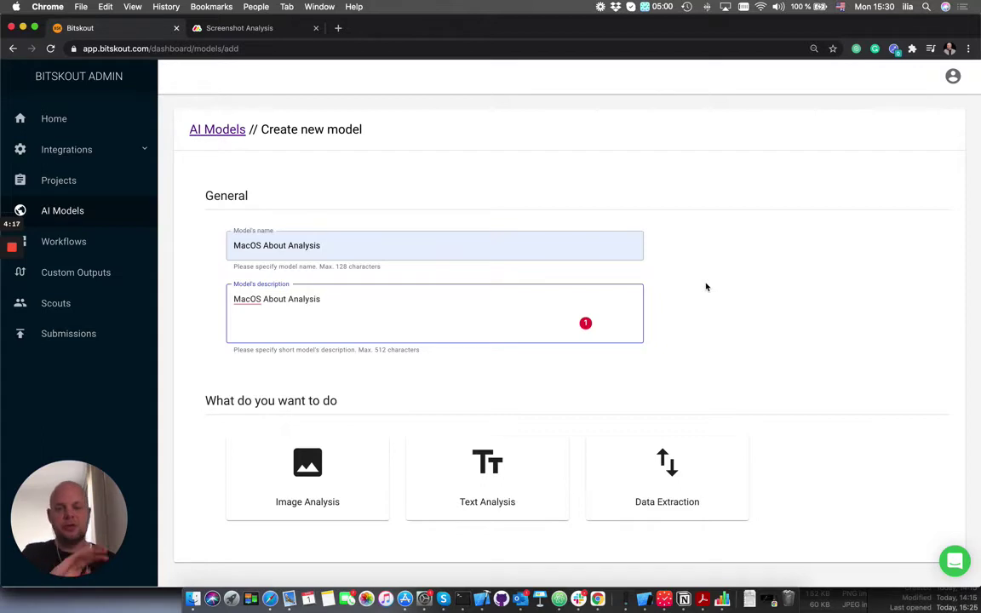
Step: Set the model's task to Data Extraction with the Extract Data from Documents option
scroll(706, 293, "down", 2)
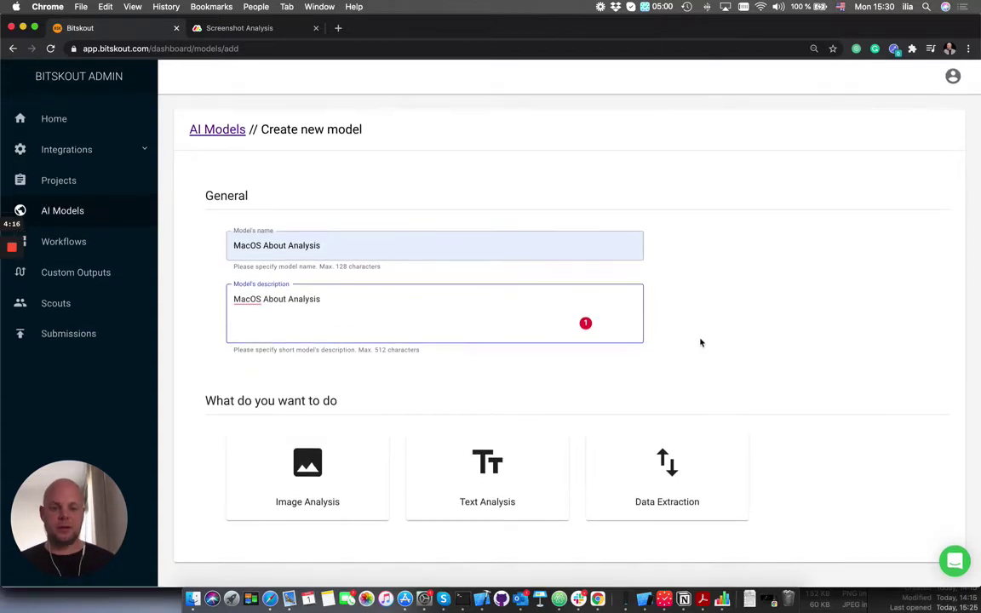
left_click(708, 472)
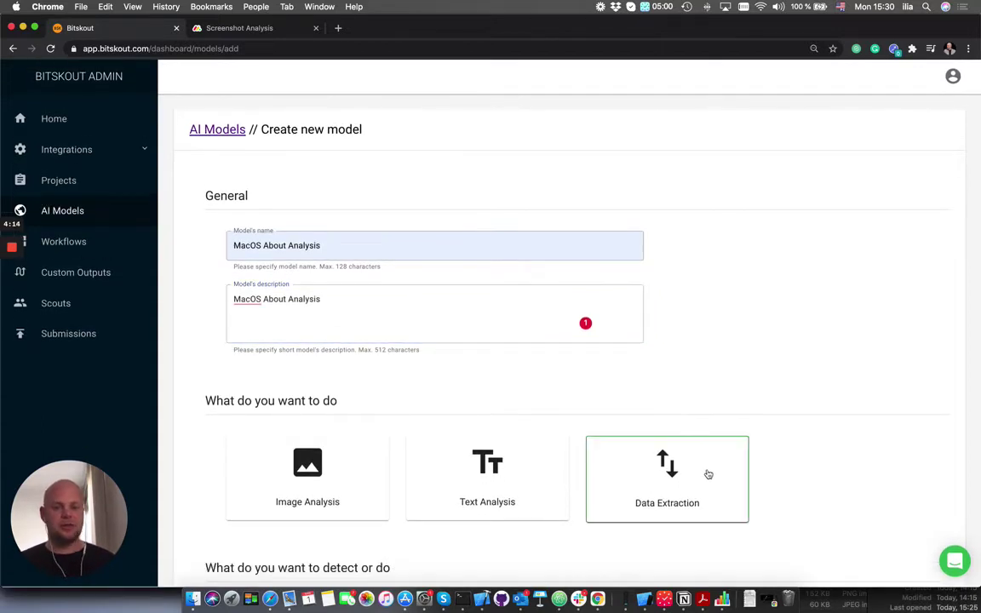
scroll(718, 461, "down", 5)
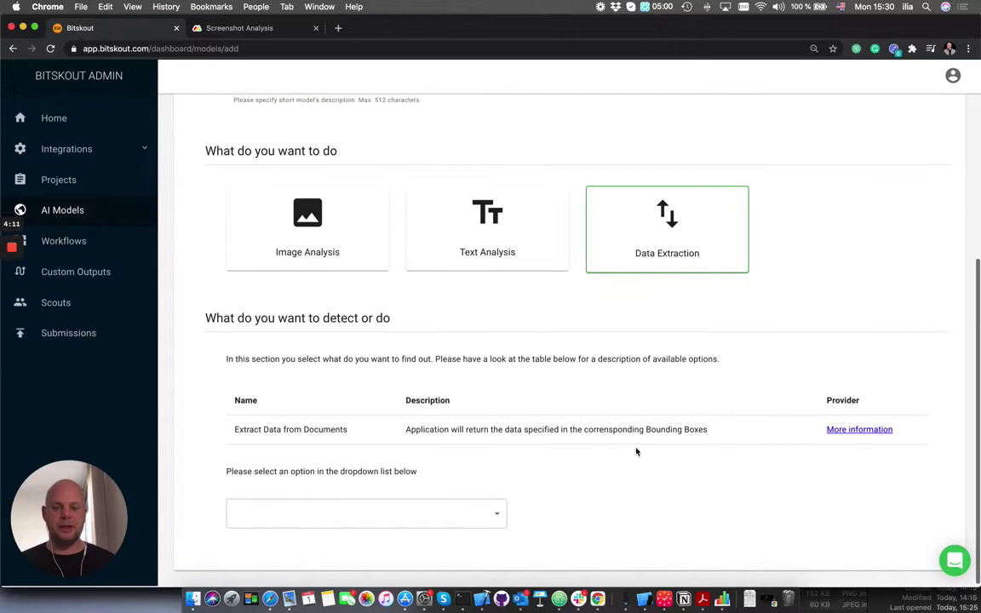
left_click(470, 520)
left_click(470, 520)
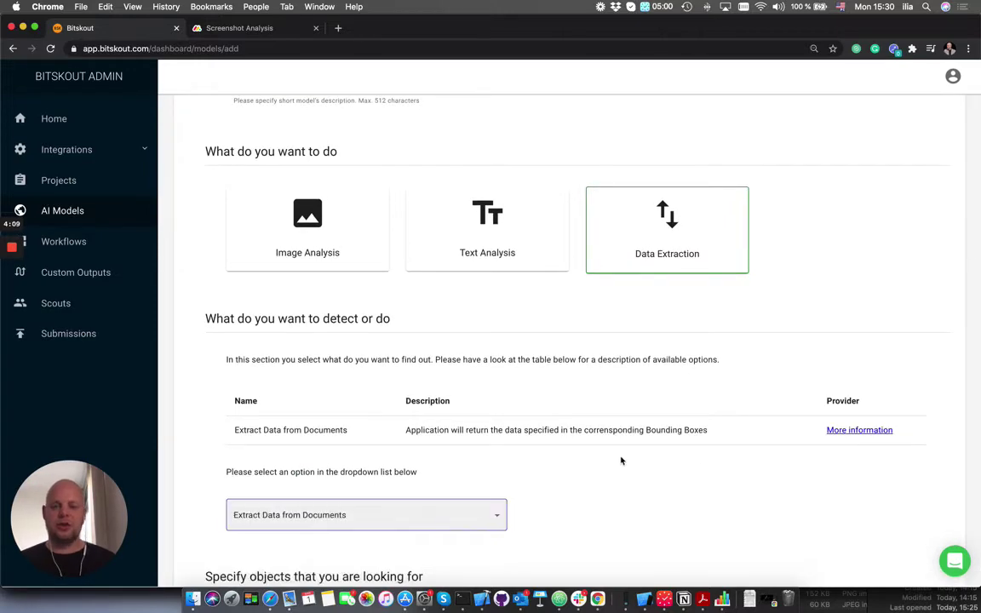
Step: Upload the mac1 PDF from the Screenshot analysis folder as the template to match
scroll(620, 460, "down", 4)
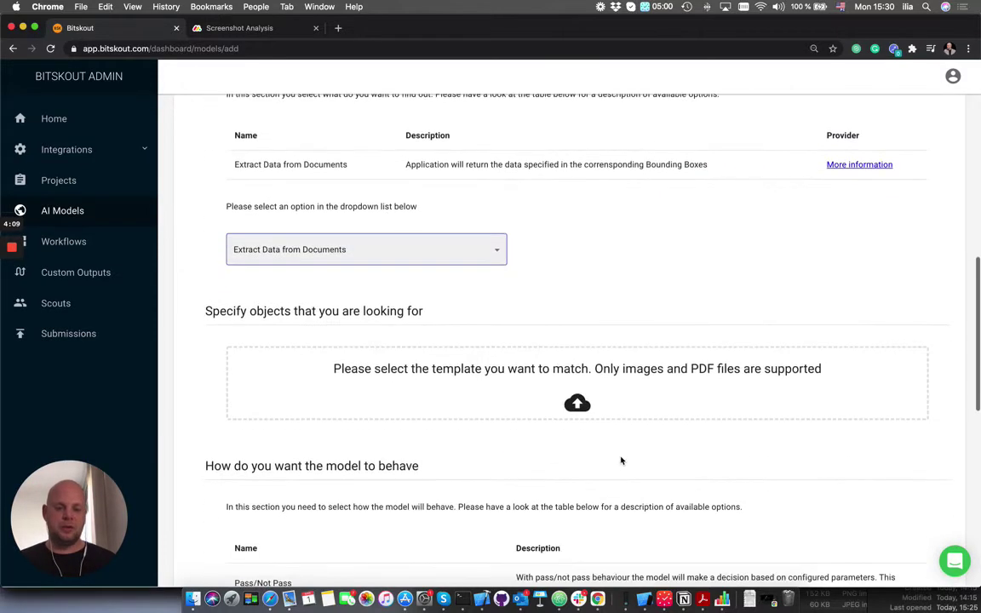
left_click(440, 387)
left_click(395, 102)
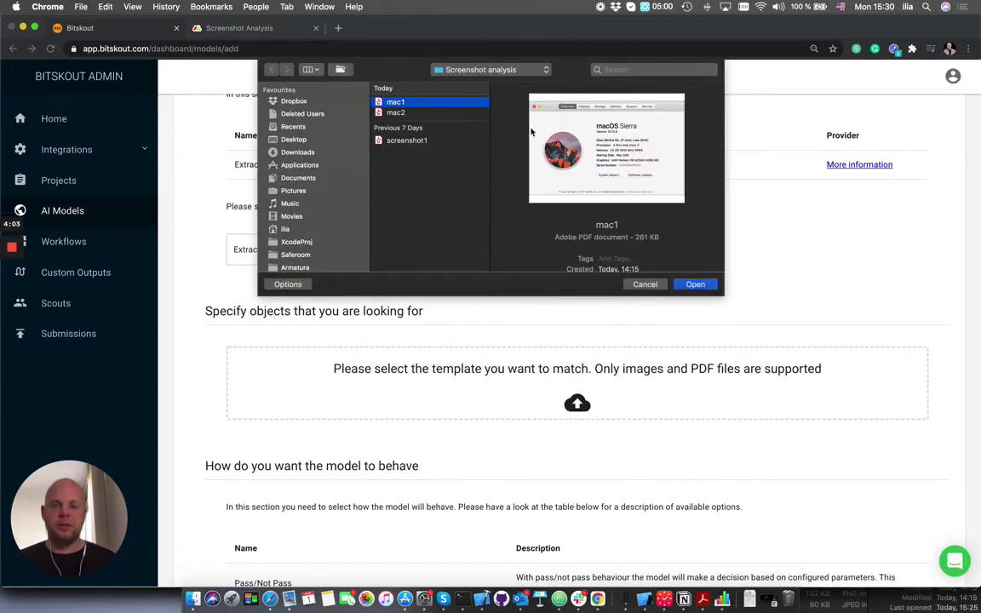
left_click(694, 283)
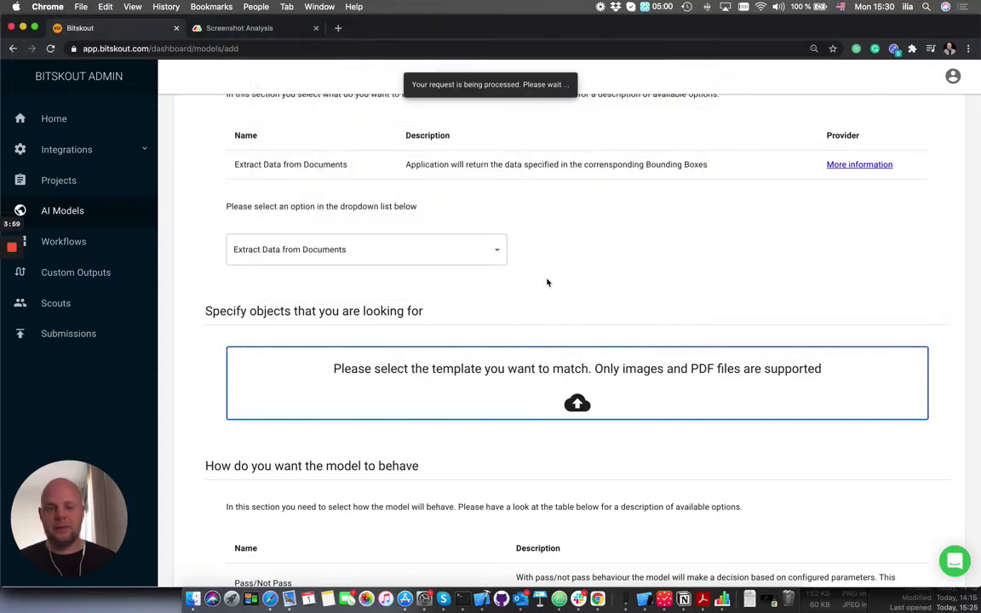
Step: Mark a region around the macOS version line on the template, named "OS version" with data type String
scroll(549, 281, "down", 1)
scroll(550, 281, "down", 3)
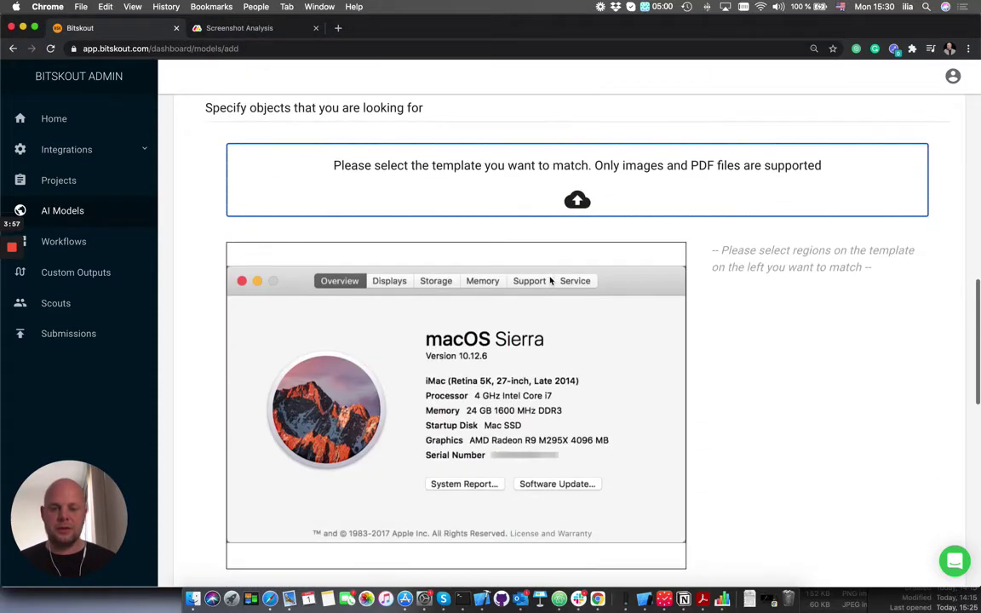
scroll(549, 281, "down", 1)
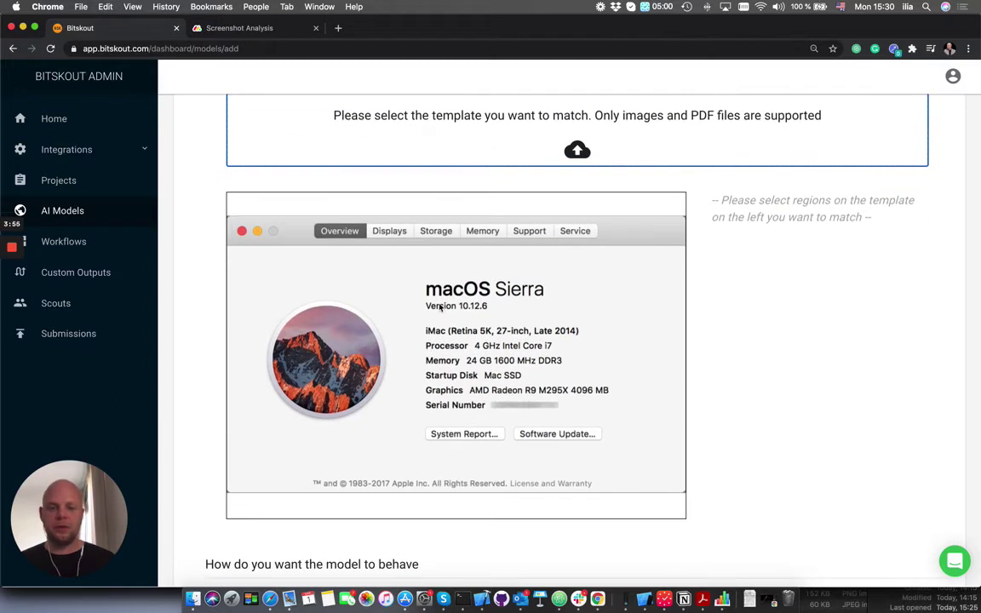
left_click_drag(417, 303, 500, 314)
left_click(452, 278)
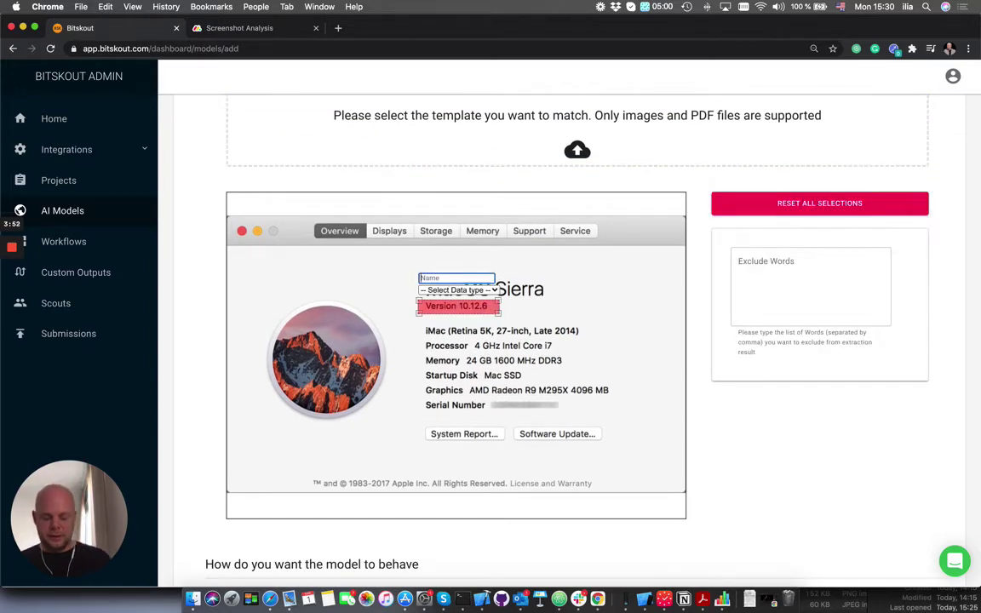
type("OS version")
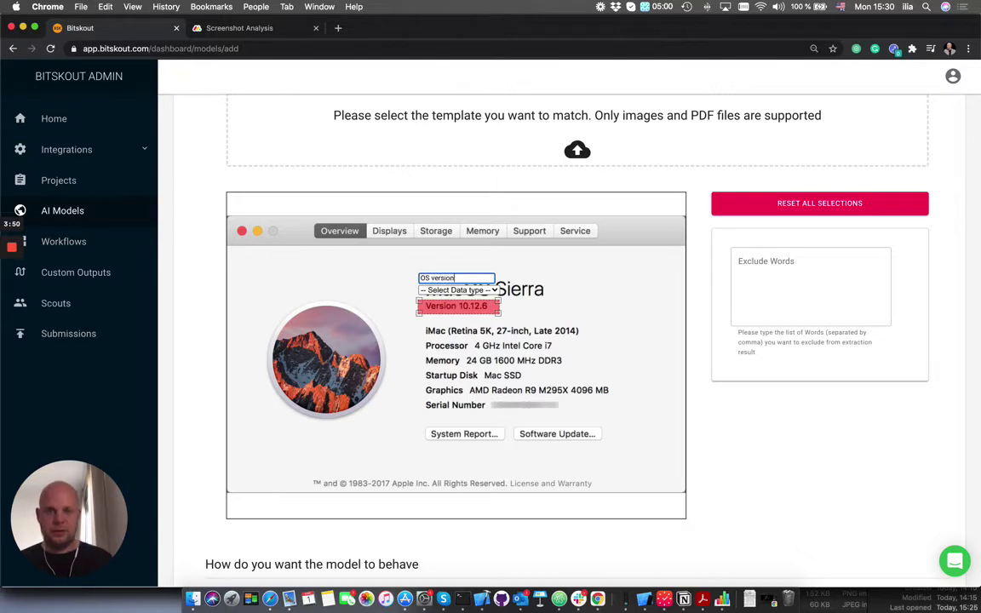
left_click(454, 290)
left_click(438, 298)
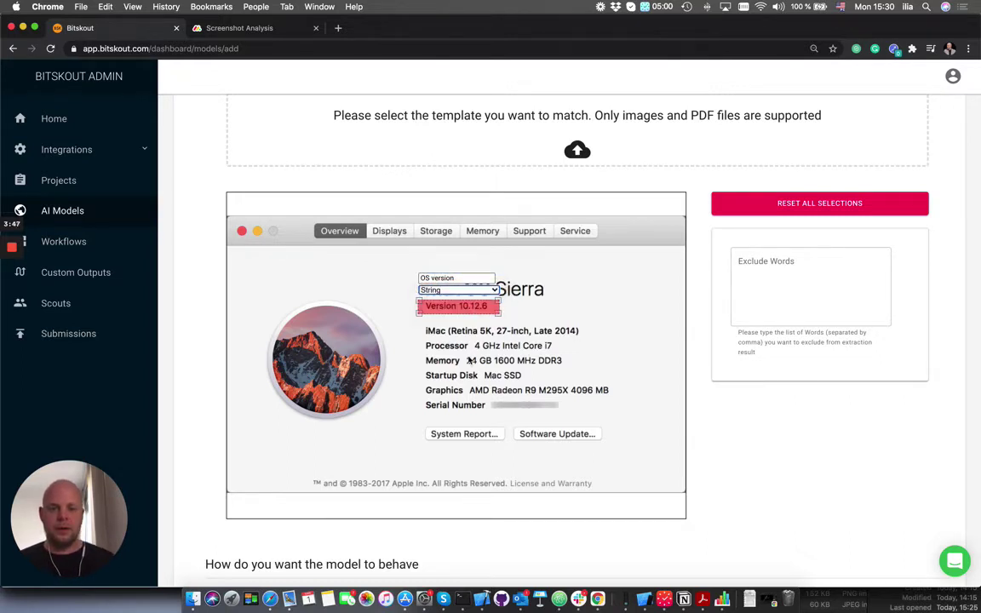
Step: Mark a region around the processor line on the template, named "Processor" with data type String
left_click_drag(418, 342, 563, 358)
left_click(467, 316)
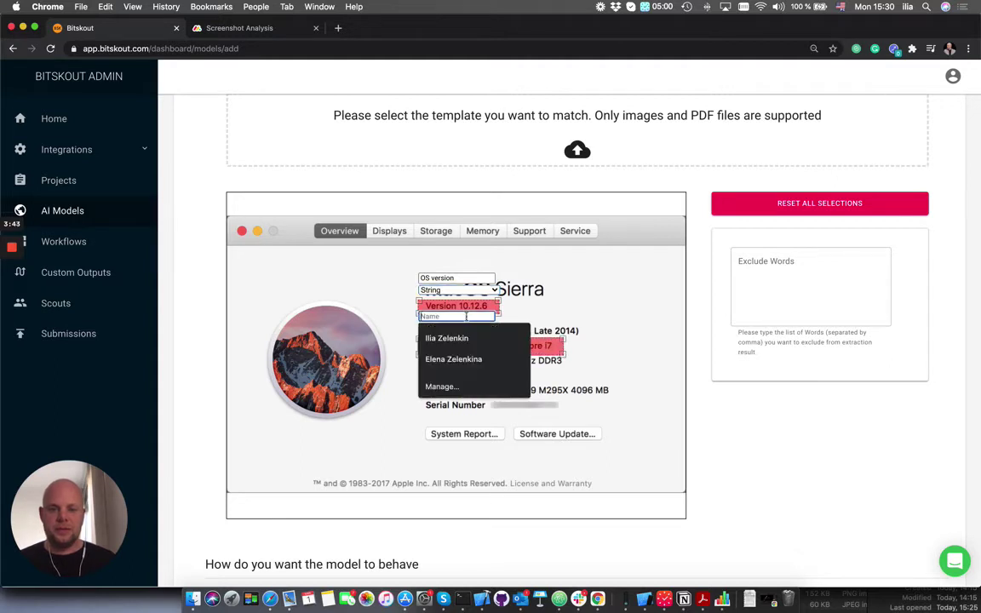
type("Processor")
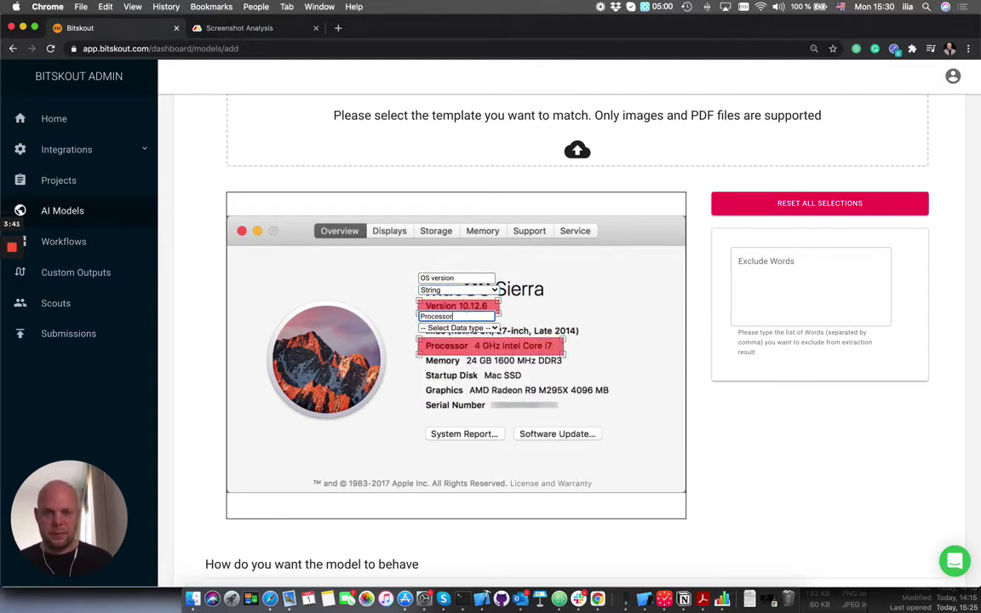
left_click(460, 328)
left_click(442, 338)
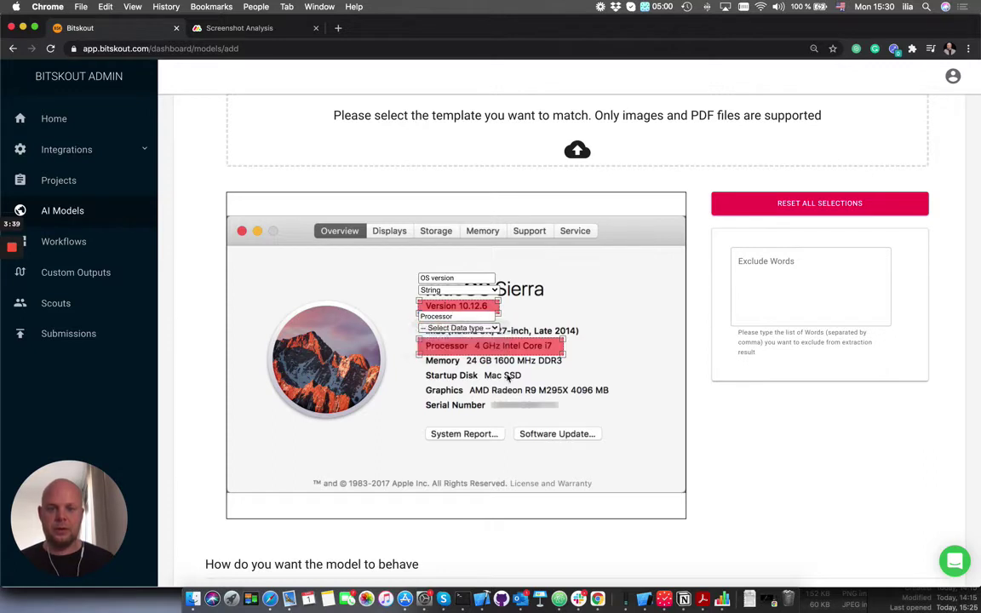
Step: Mark a region around the memory line on the template, named "Memory" with data type String
left_click_drag(417, 357, 570, 366)
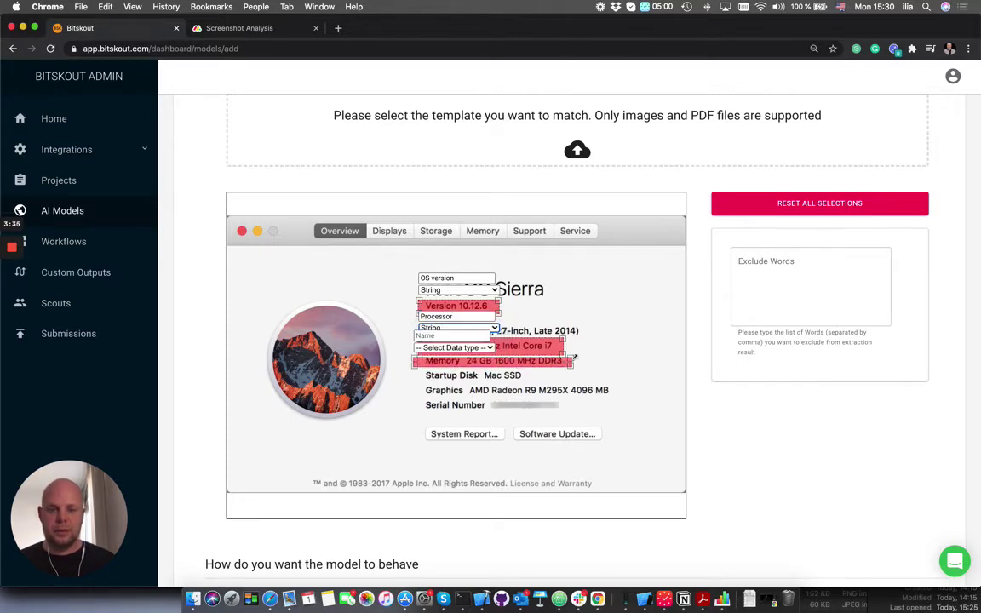
left_click(456, 334)
type("Memory")
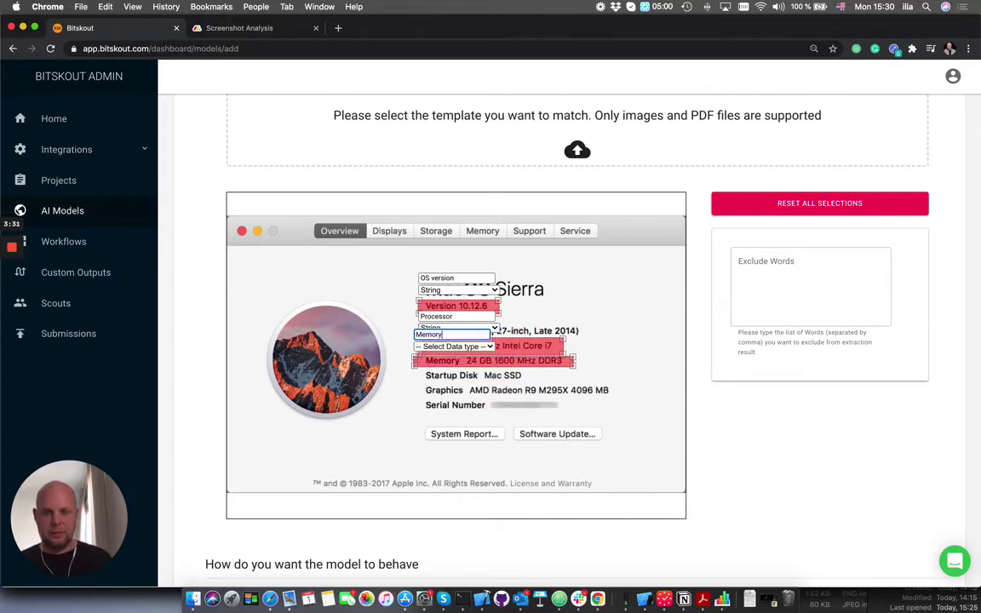
left_click(456, 345)
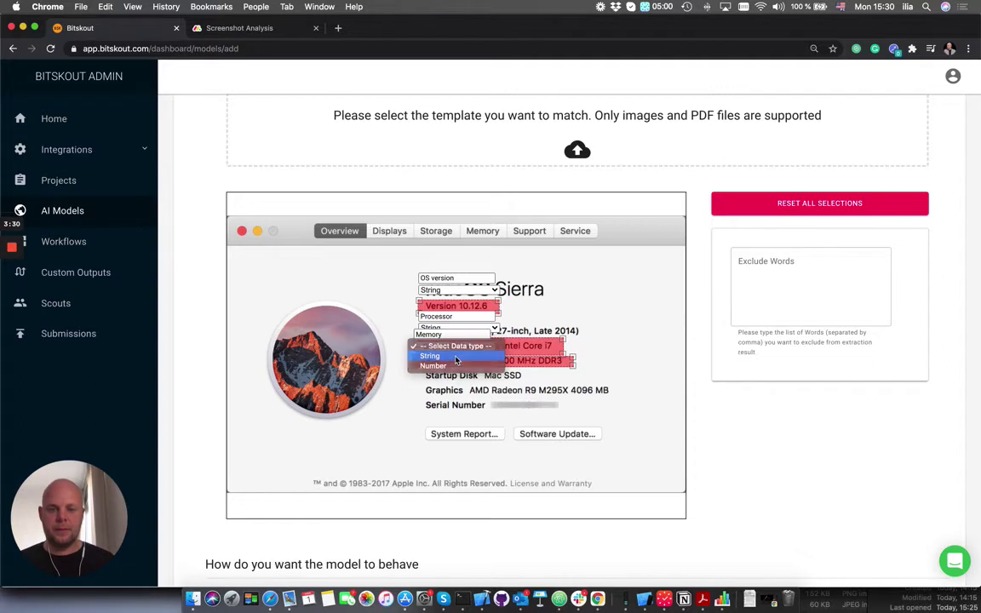
left_click(435, 358)
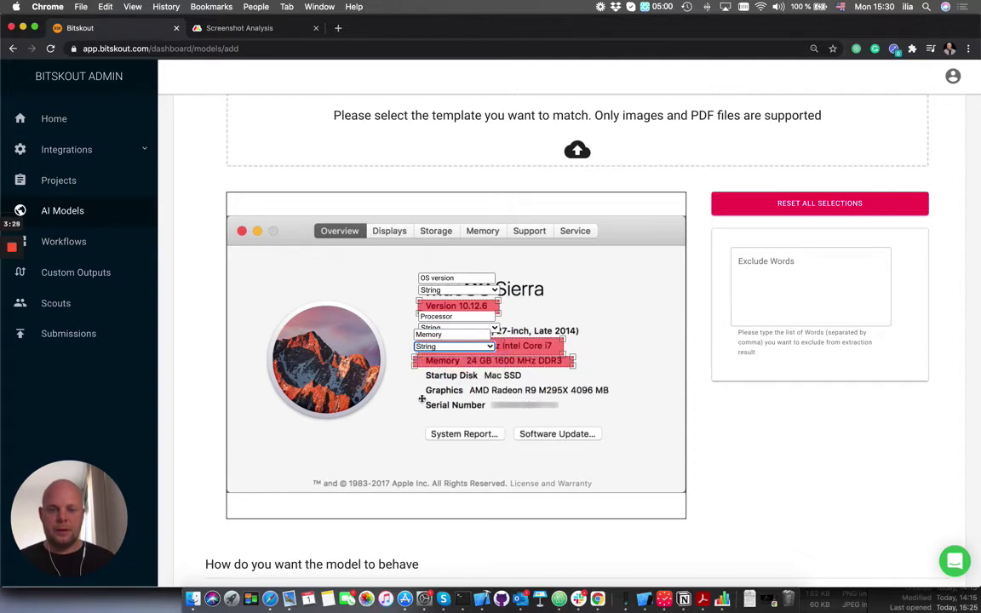
Step: Mark a region around the serial number line on the template, named "Serial Number" with data type String
left_click_drag(421, 398, 570, 412)
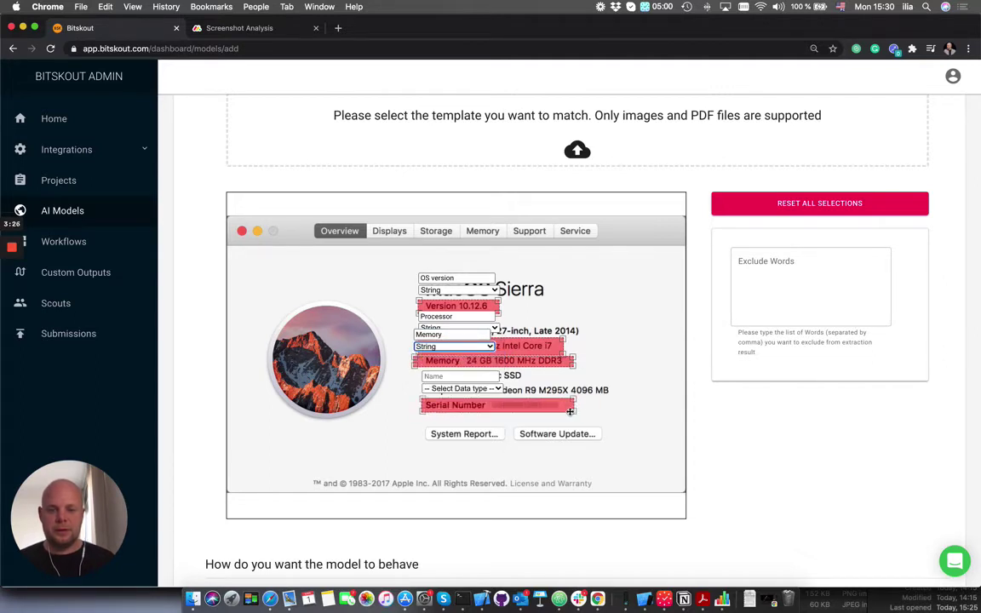
left_click(460, 375)
type("Serial Number")
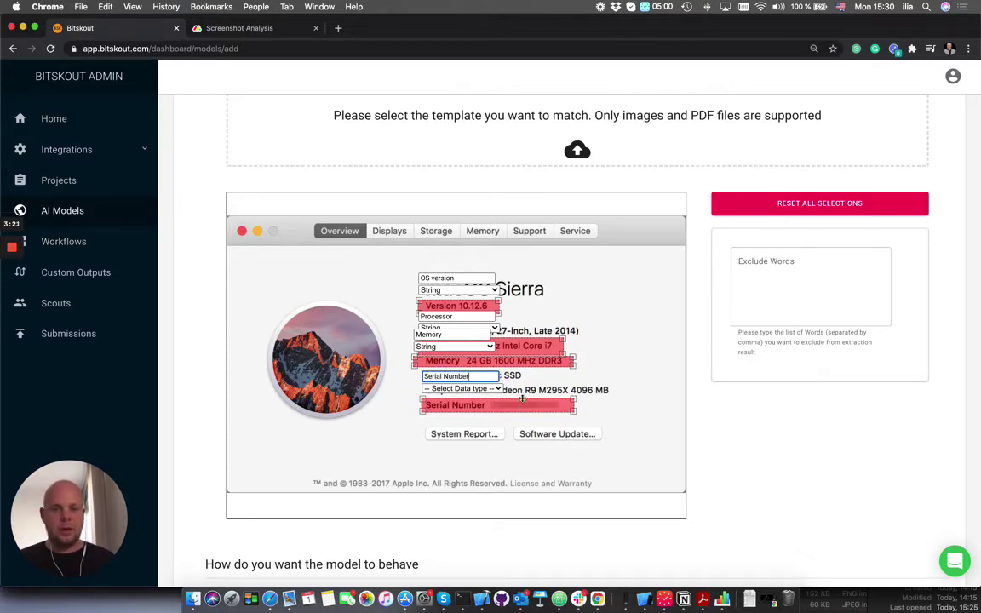
left_click(497, 389)
left_click(440, 359)
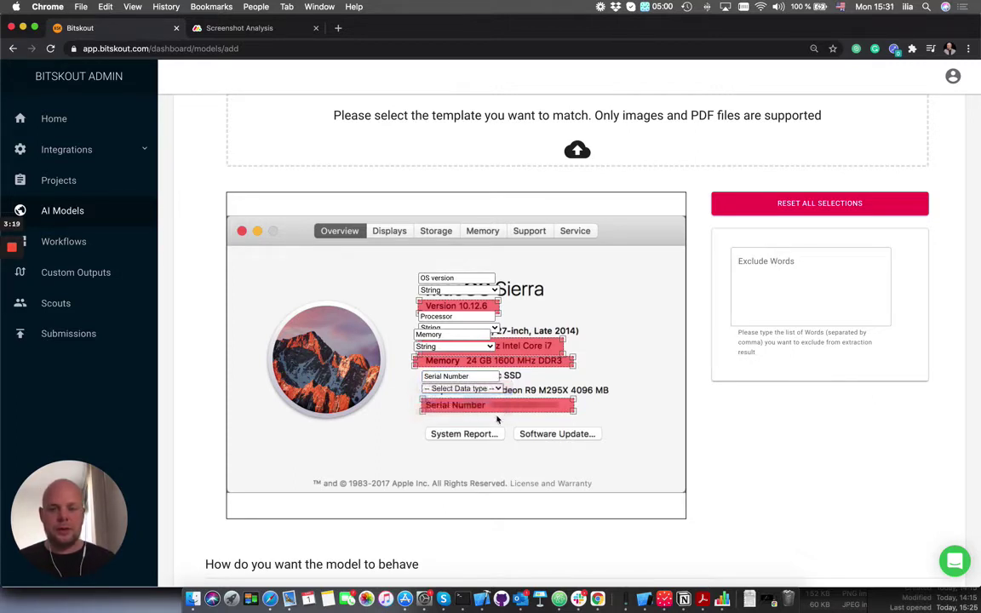
Step: Exclude the words "Processor, Memory, Serial, Number" from the extraction result
left_click(800, 272)
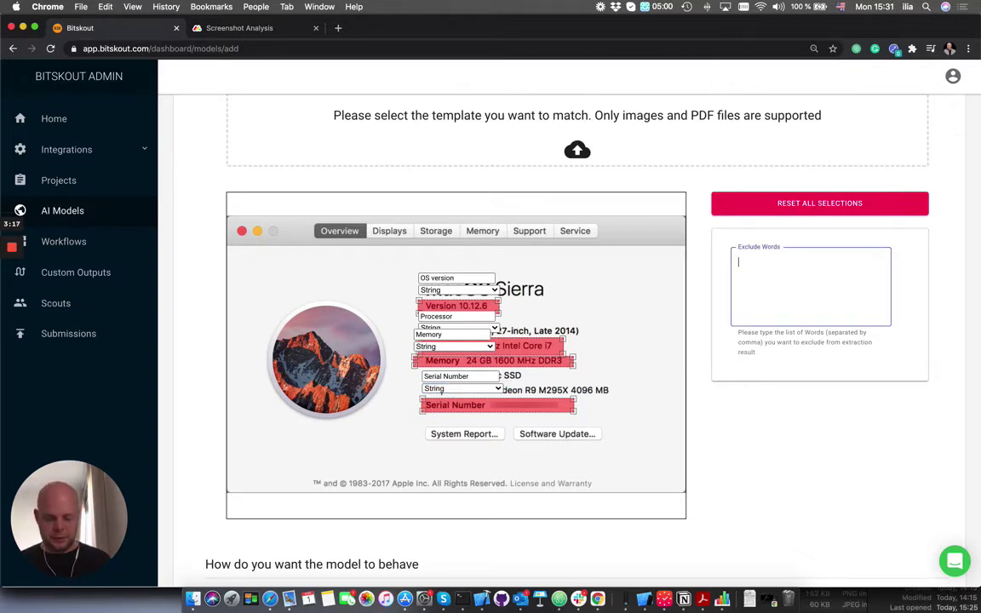
type("Processor, Memory,")
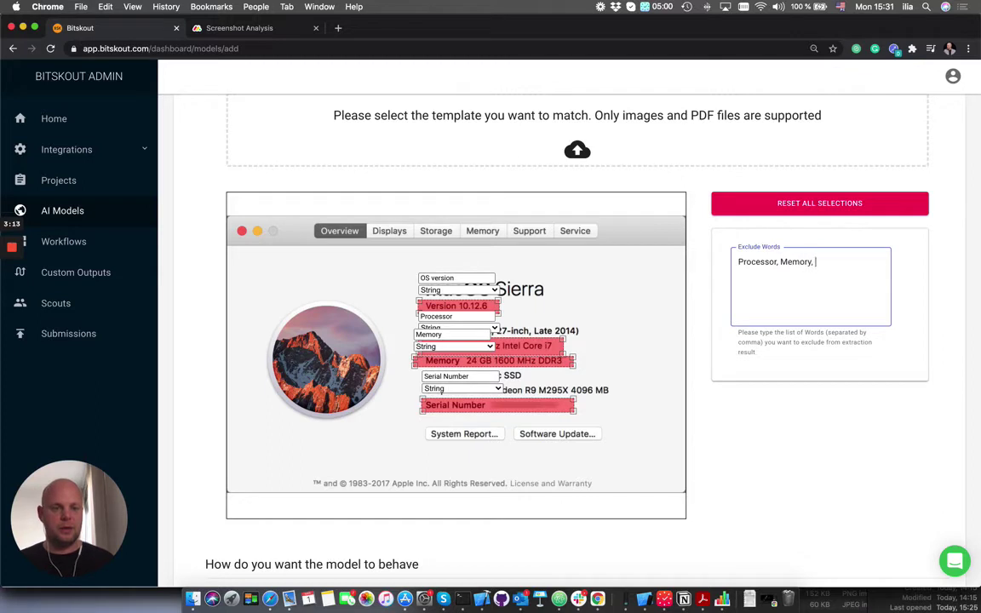
type("Serial, Nu")
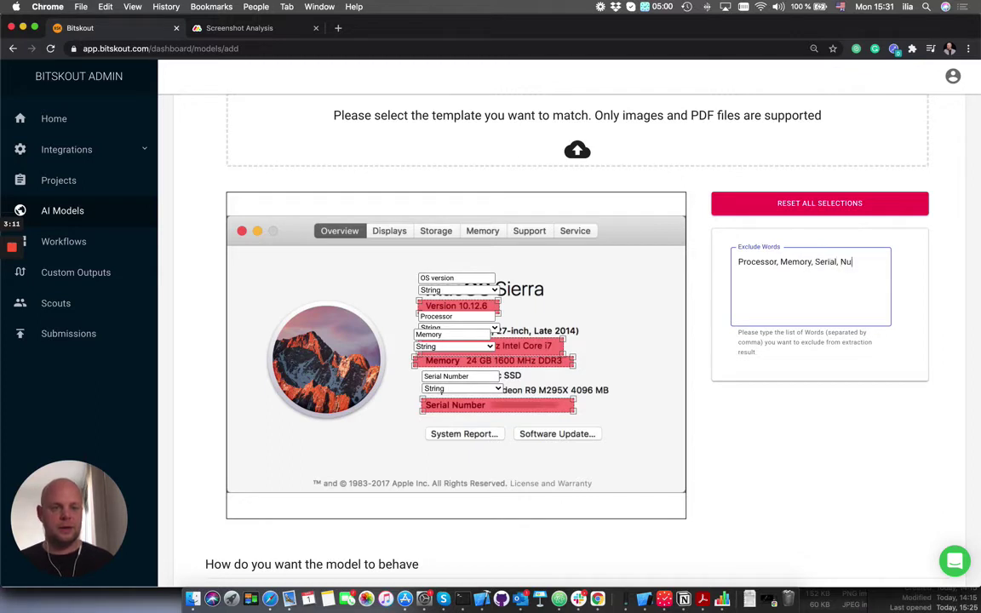
type("mber")
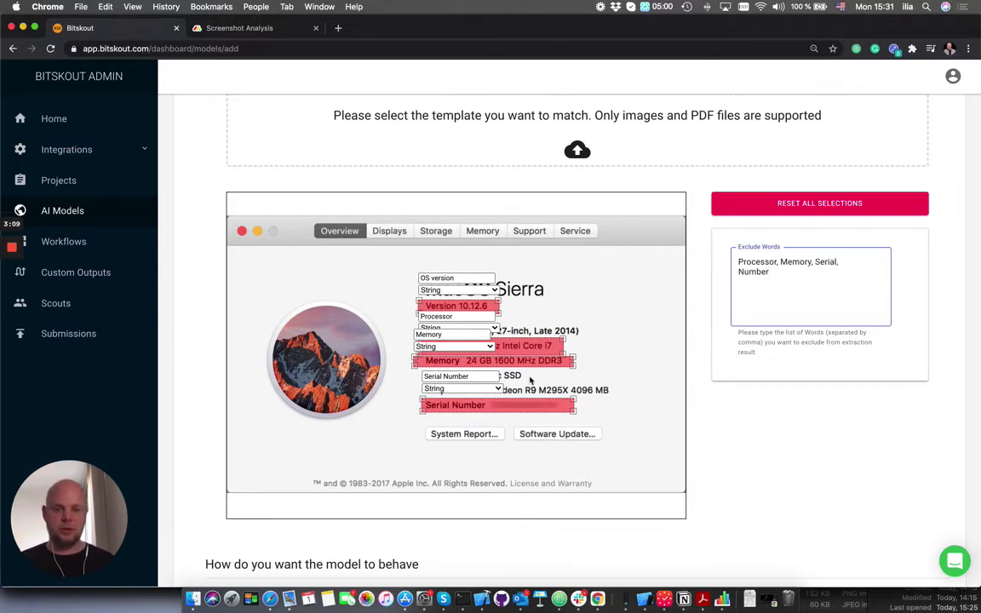
Step: Create the model, keeping Pass/Not Pass behaviour and Per Item evaluation, and open the list of custom outputs
scroll(730, 377, "down", 4)
scroll(730, 377, "up", 4)
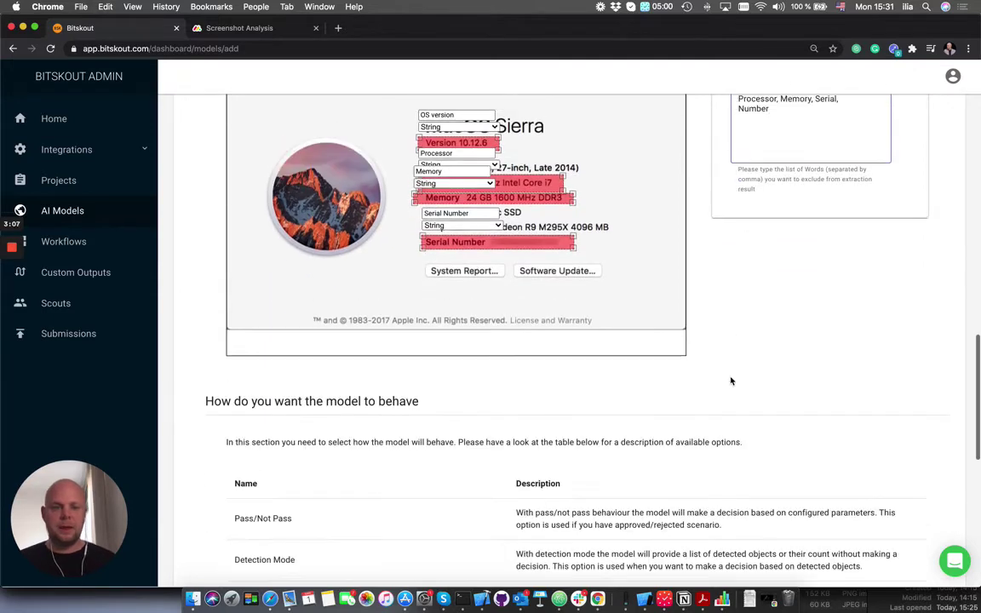
scroll(730, 381, "down", 3)
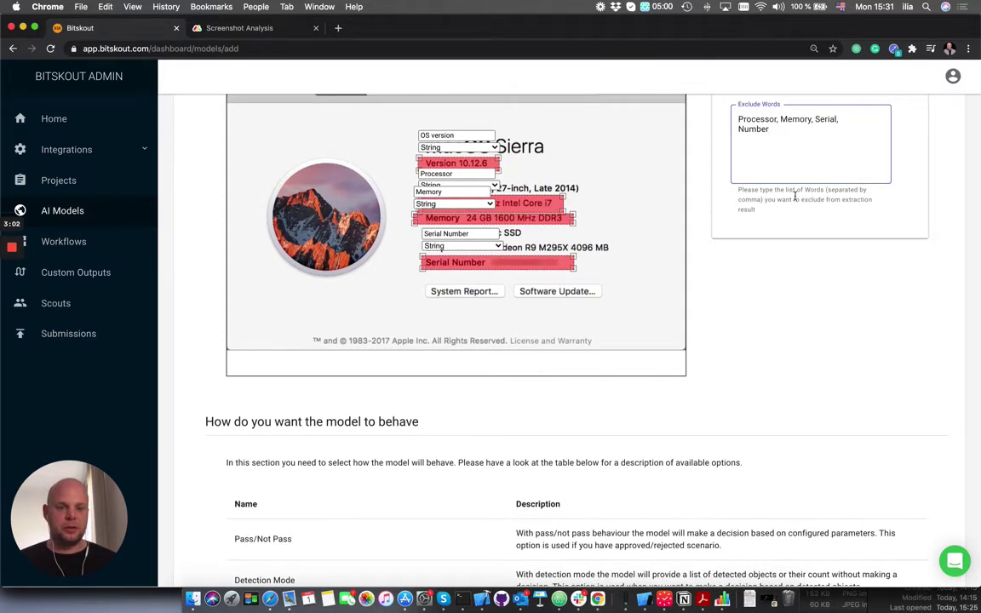
scroll(794, 218, "up", 1)
scroll(756, 290, "up", 4)
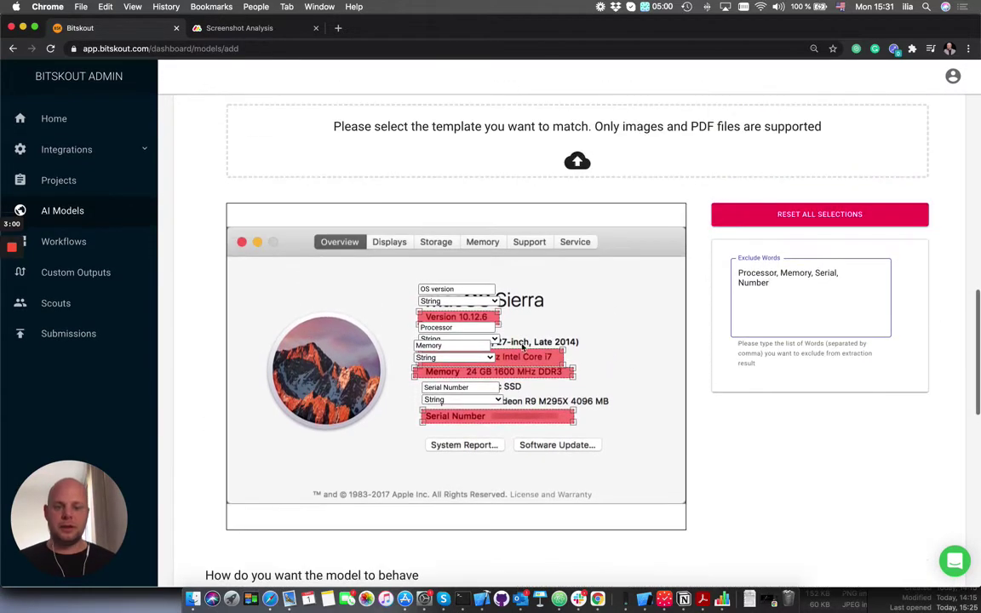
scroll(601, 325, "down", 15)
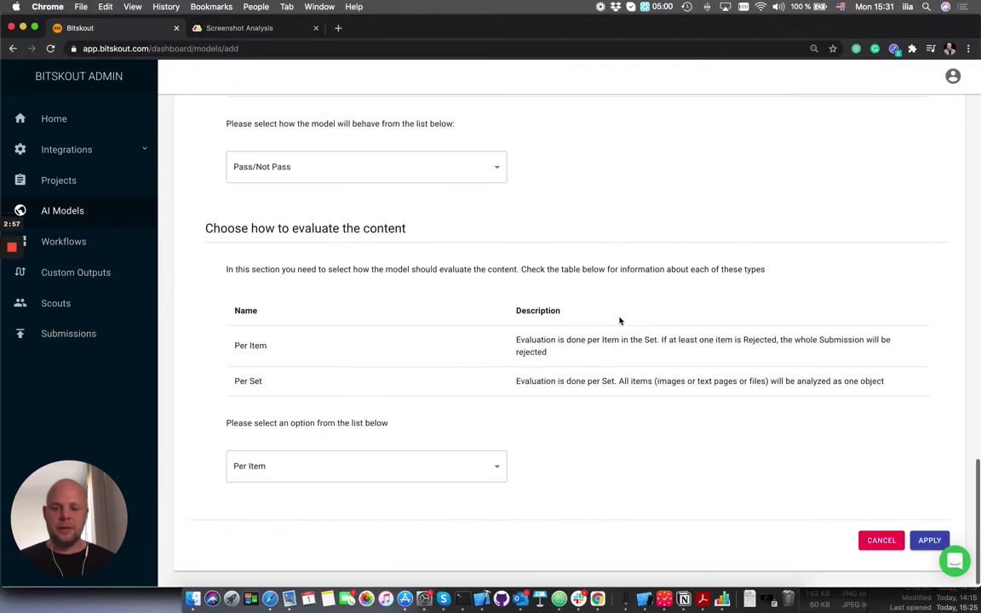
left_click(930, 539)
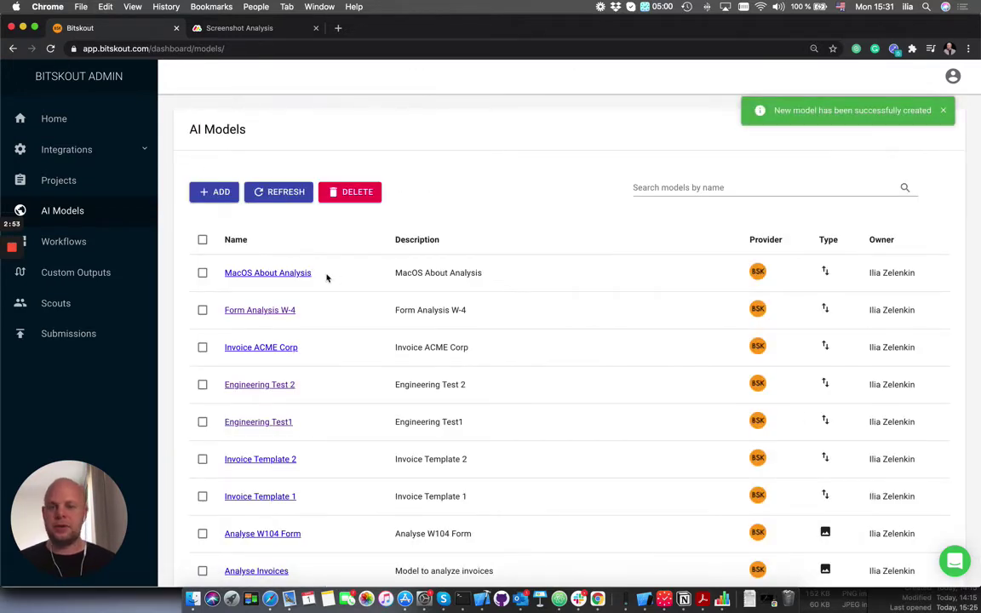
left_click(105, 271)
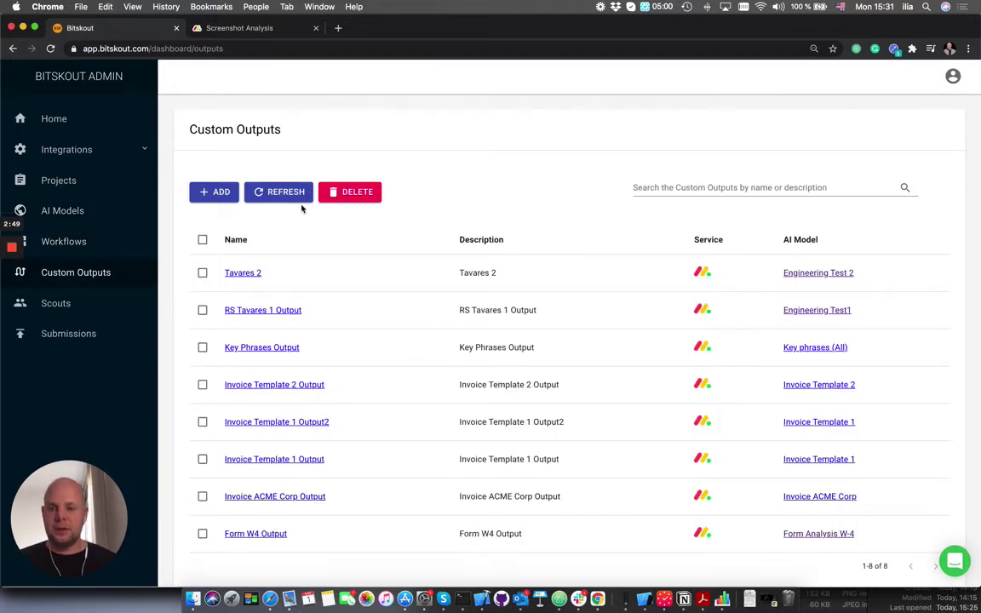
Step: Start a new custom output with "Mac OS About Output" as both its name and description
left_click(219, 192)
left_click(307, 242)
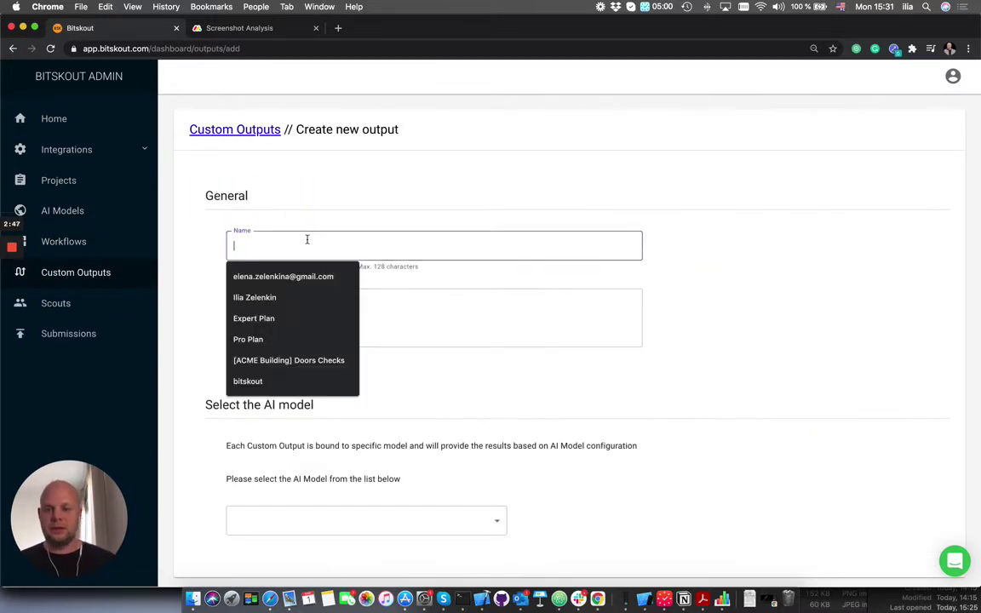
type("Mac OS ")
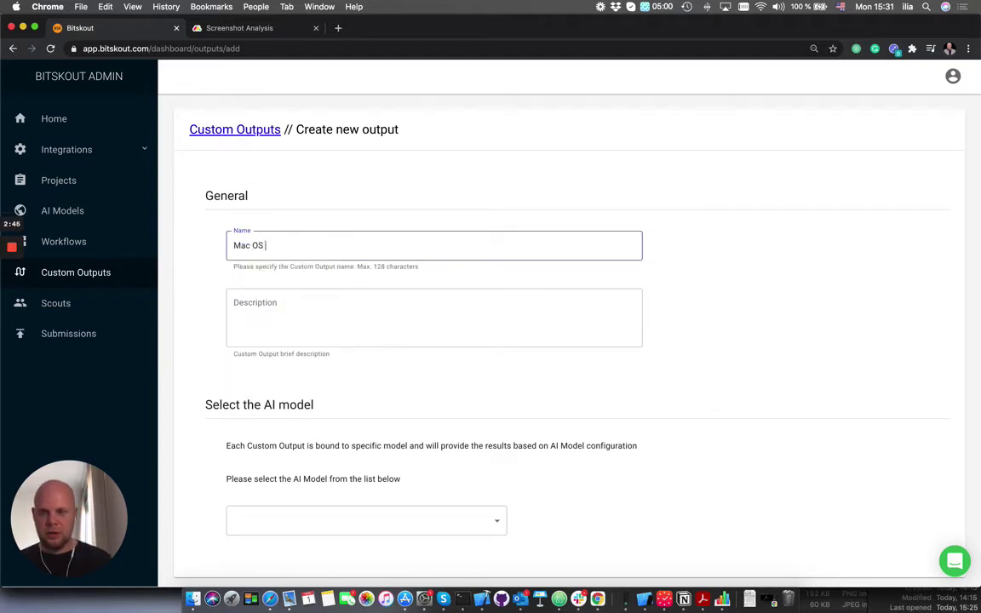
type("About Out")
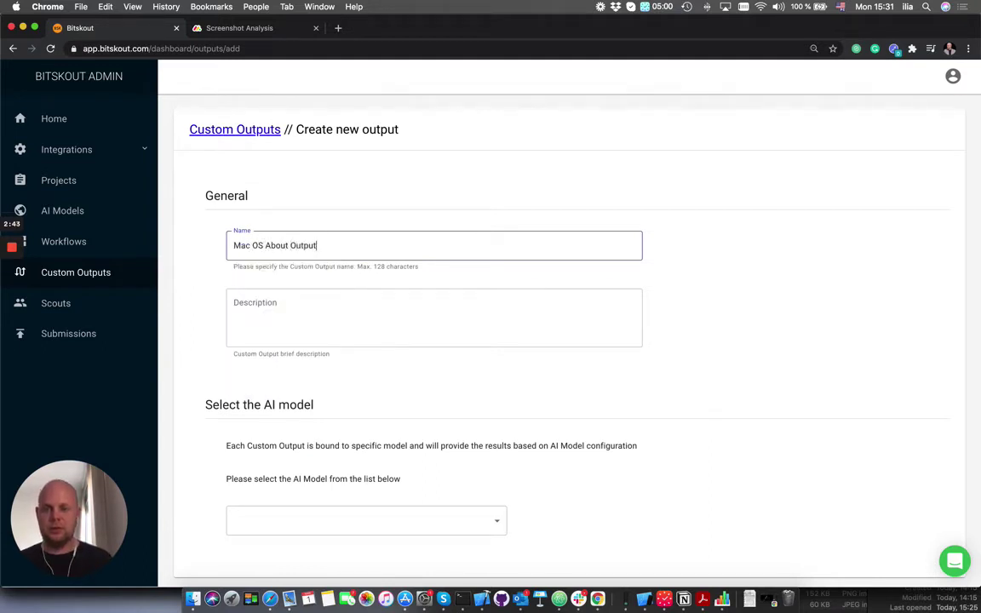
type("put")
key("super+a")
key("super+c")
left_click(288, 302)
key("super+v")
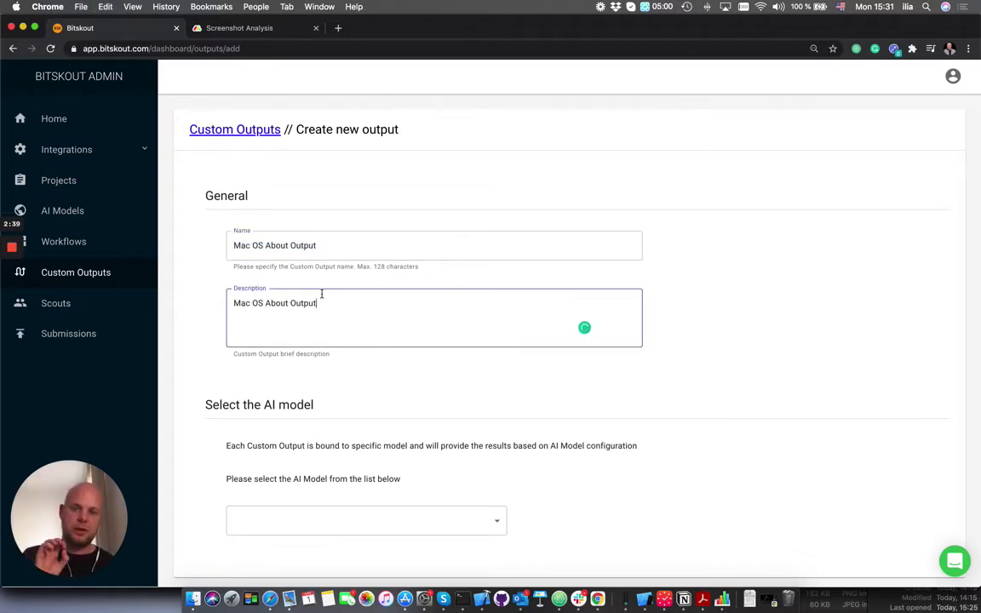
Step: Bind the custom output to the MacOS About Analysis AI model
scroll(356, 300, "down", 1)
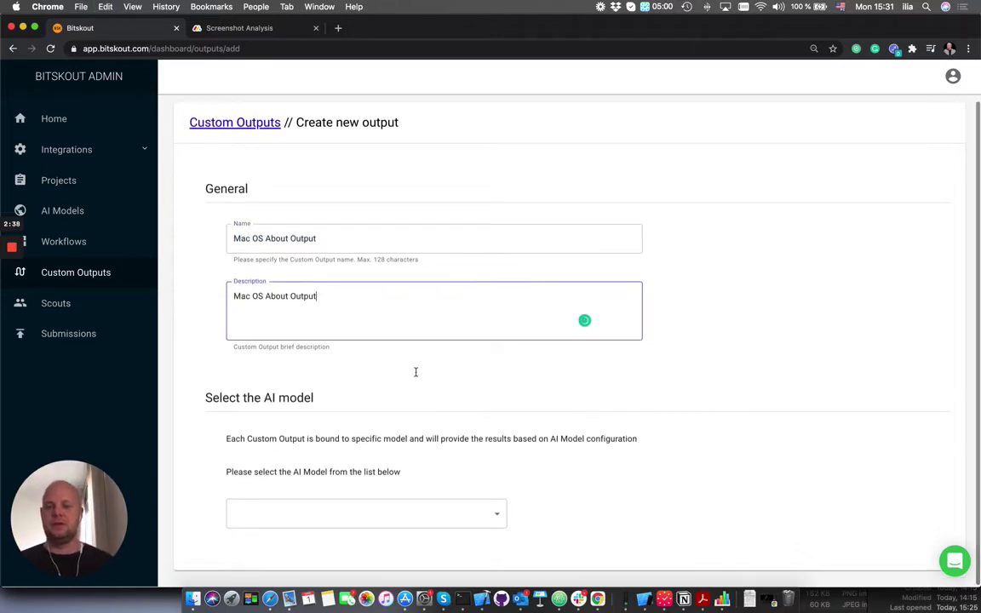
left_click(453, 457)
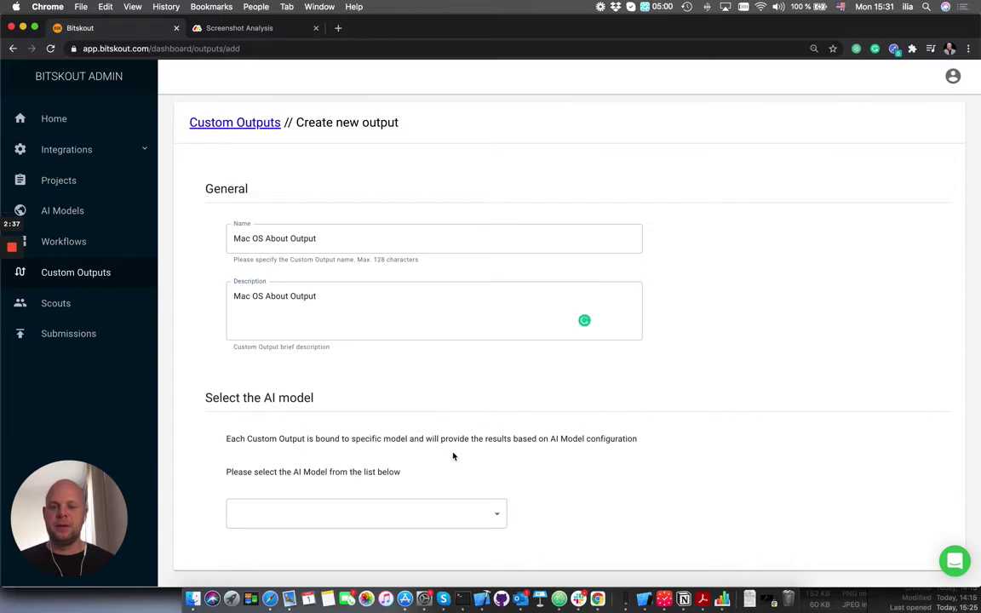
left_click(455, 517)
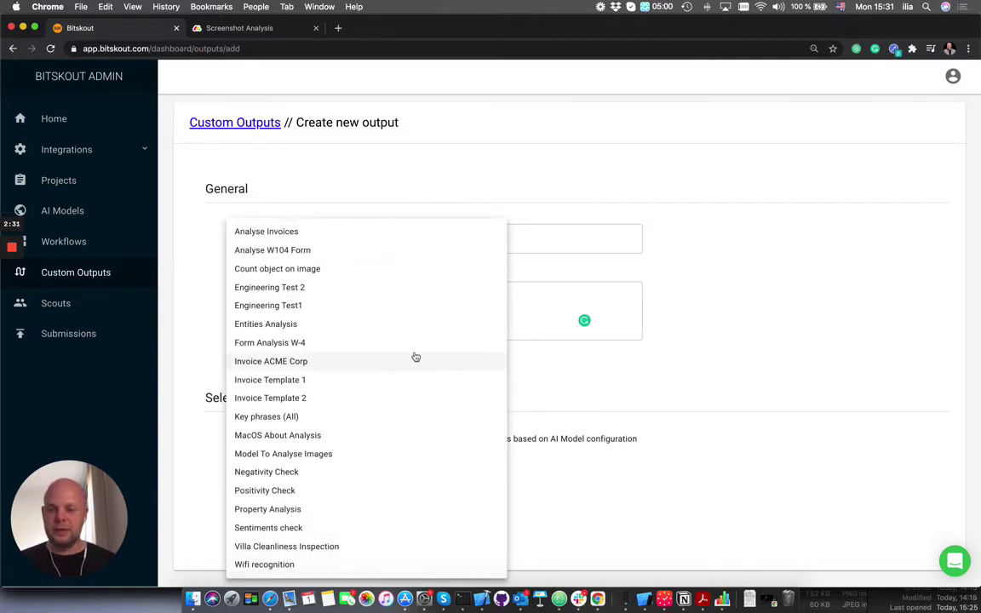
left_click(378, 436)
Step: Add Specific Bounding Box output options for the Processor and Memory labels
scroll(412, 426, "down", 5)
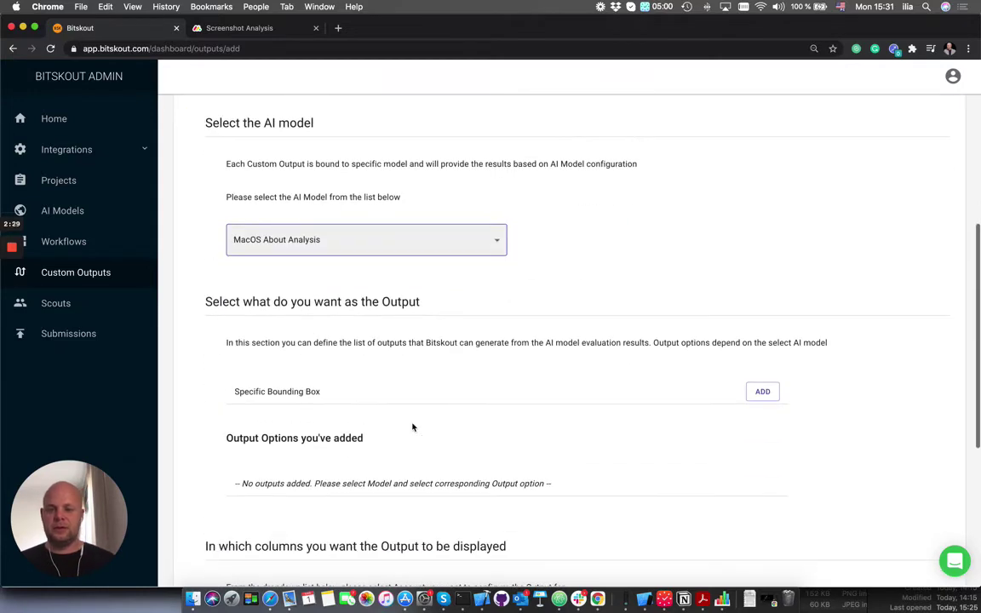
scroll(412, 427, "down", 3)
left_click(763, 290)
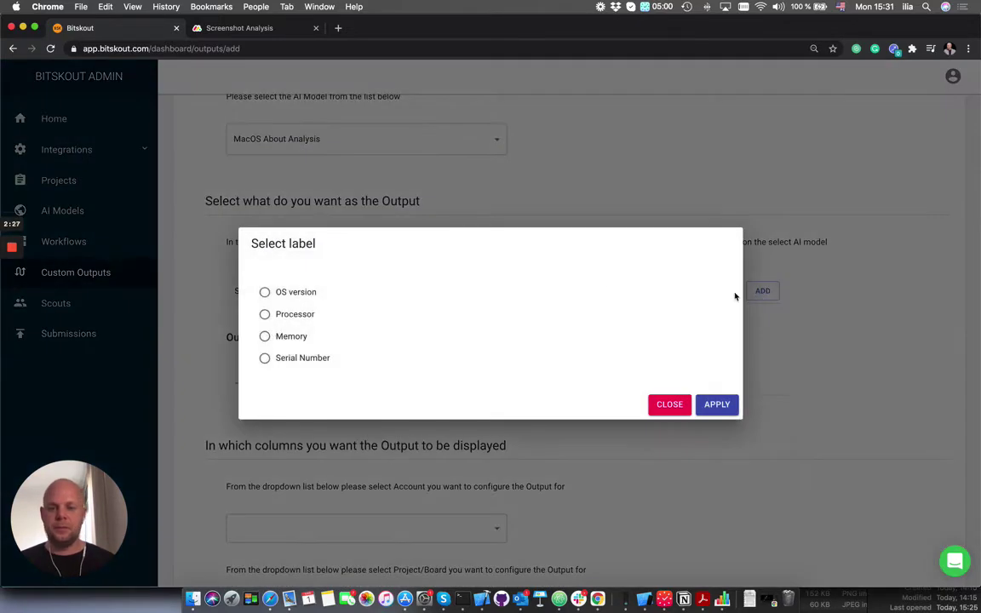
left_click(265, 314)
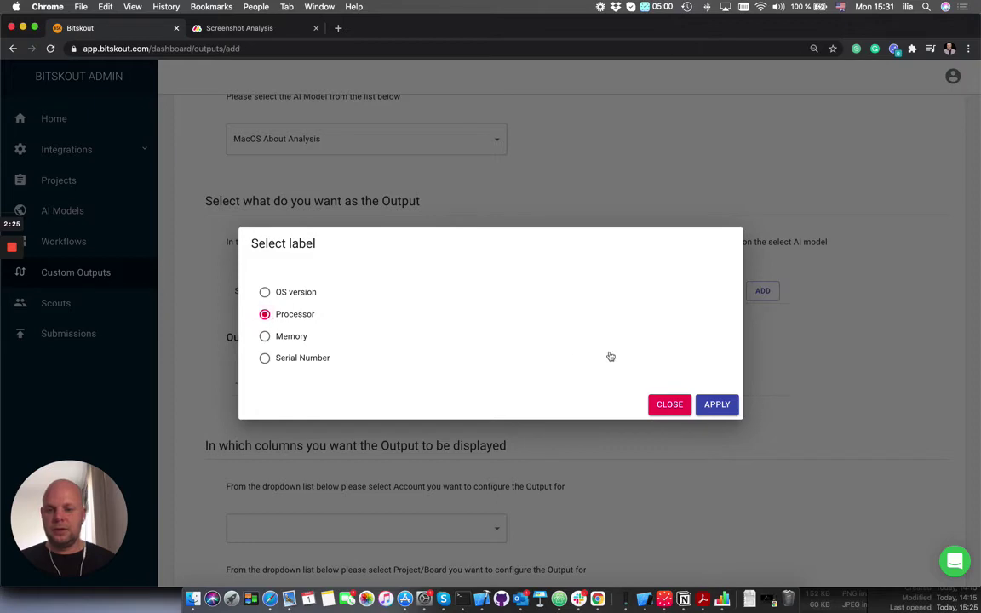
left_click(718, 405)
left_click(763, 292)
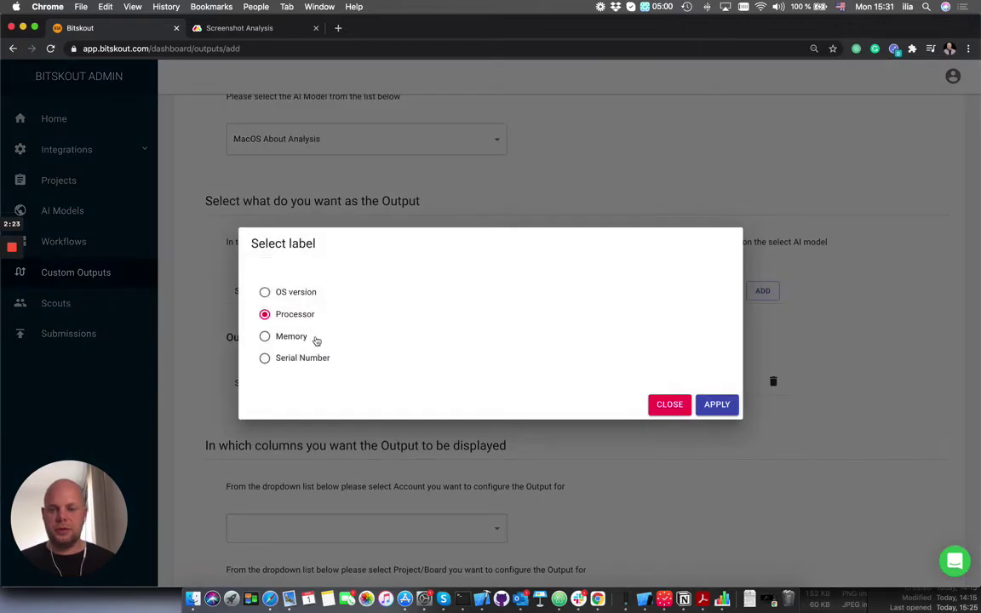
left_click(265, 337)
left_click(717, 404)
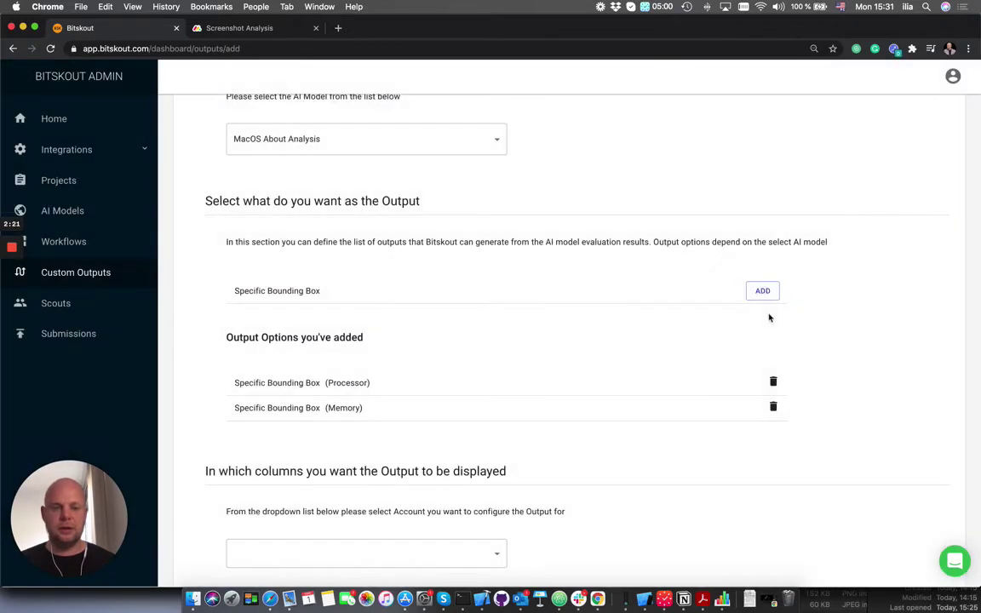
Step: Add Specific Bounding Box output options for the OS version and Serial Number labels
left_click(762, 291)
left_click(264, 292)
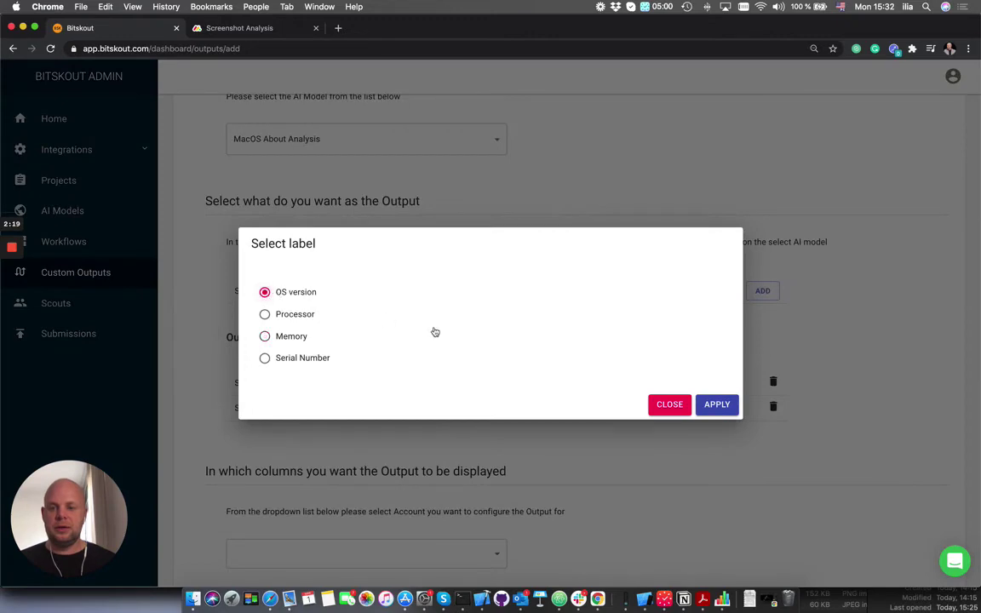
left_click(700, 406)
left_click(762, 290)
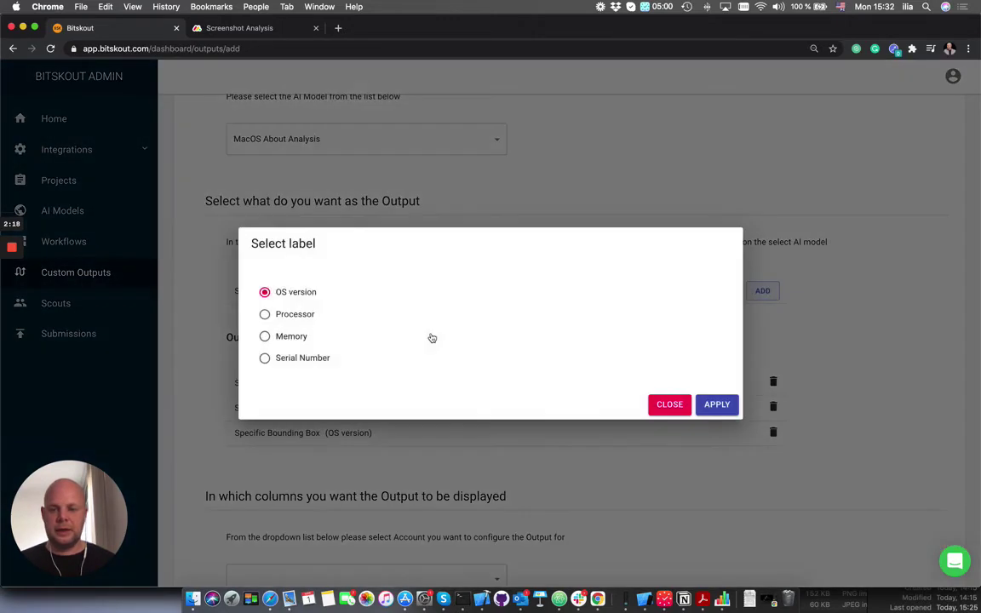
left_click(264, 358)
left_click(716, 405)
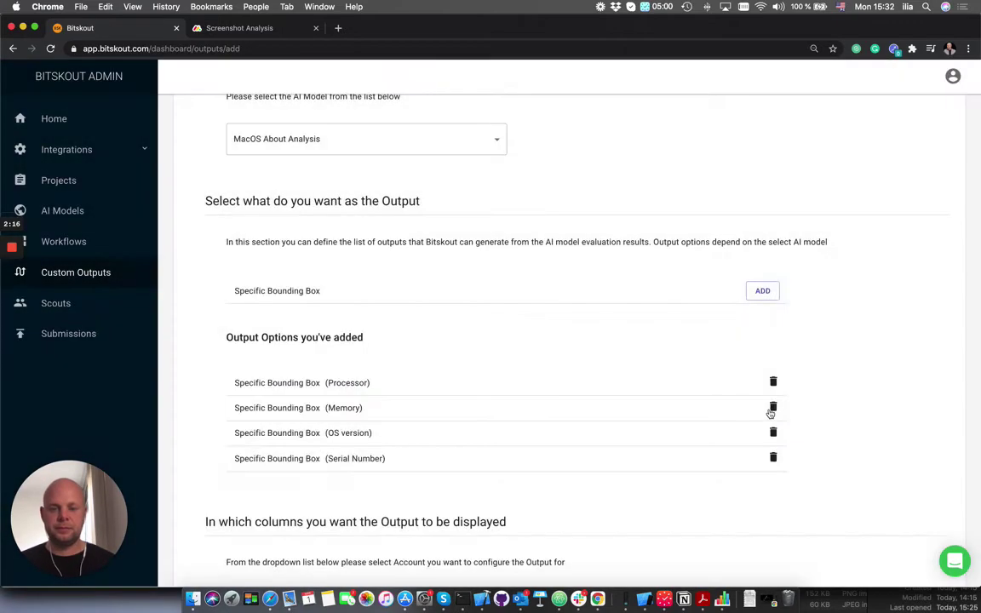
Step: Set the output's account to Monday.com and its board to Screenshot Analysis
scroll(768, 408, "down", 4)
left_click(494, 309)
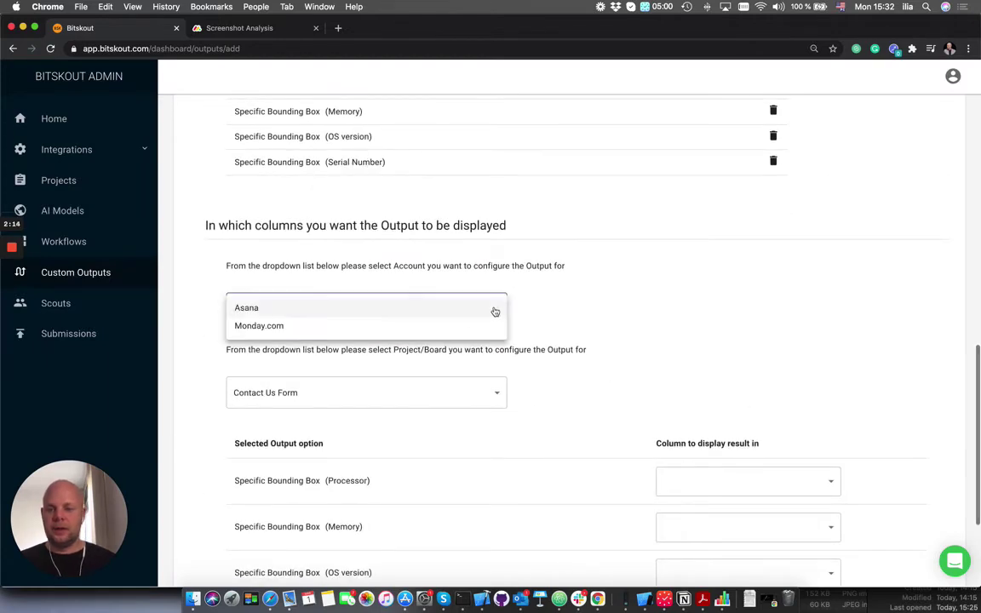
left_click(460, 330)
scroll(527, 345, "down", 3)
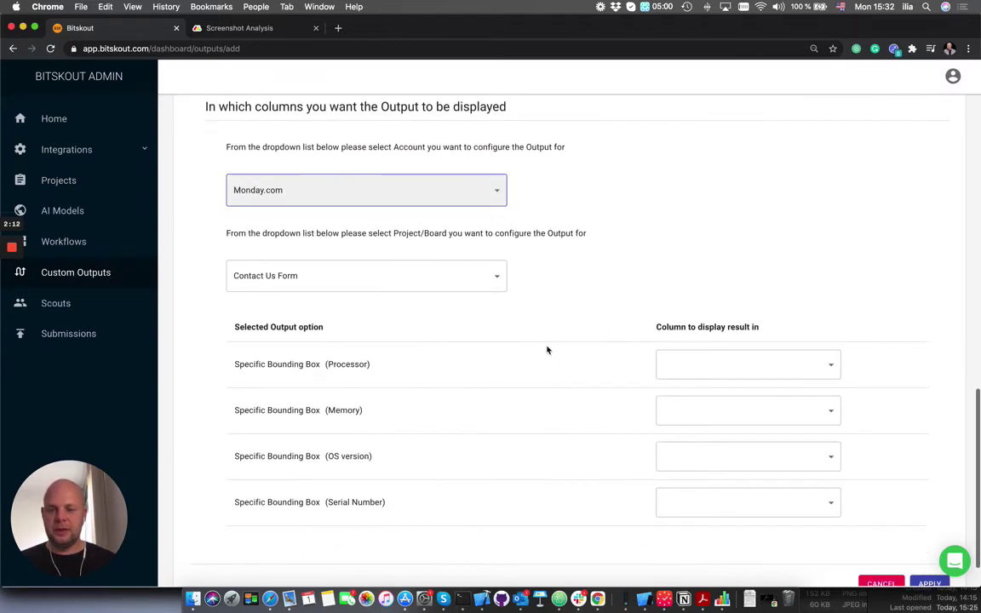
left_click(484, 280)
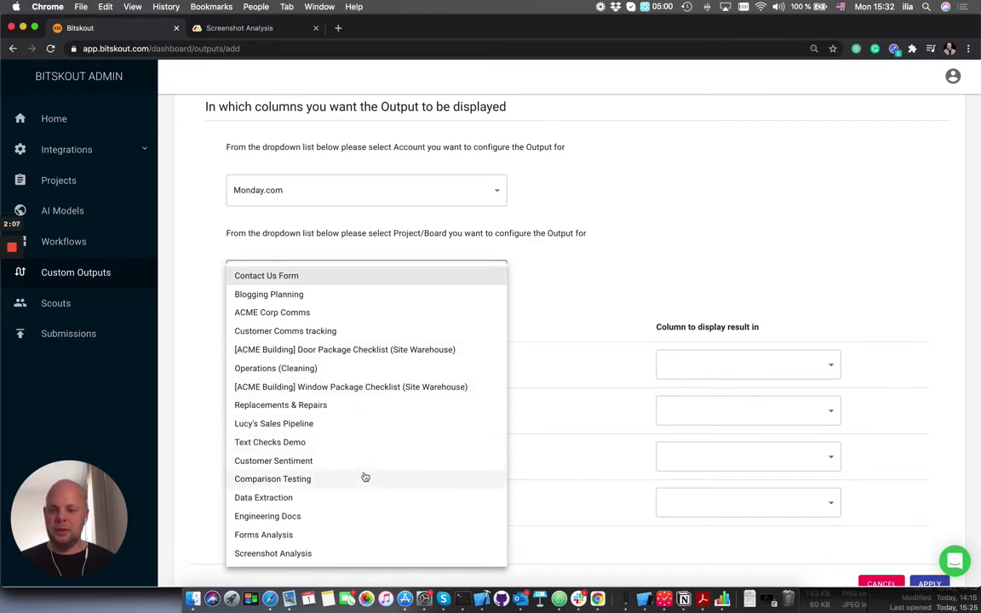
left_click(329, 553)
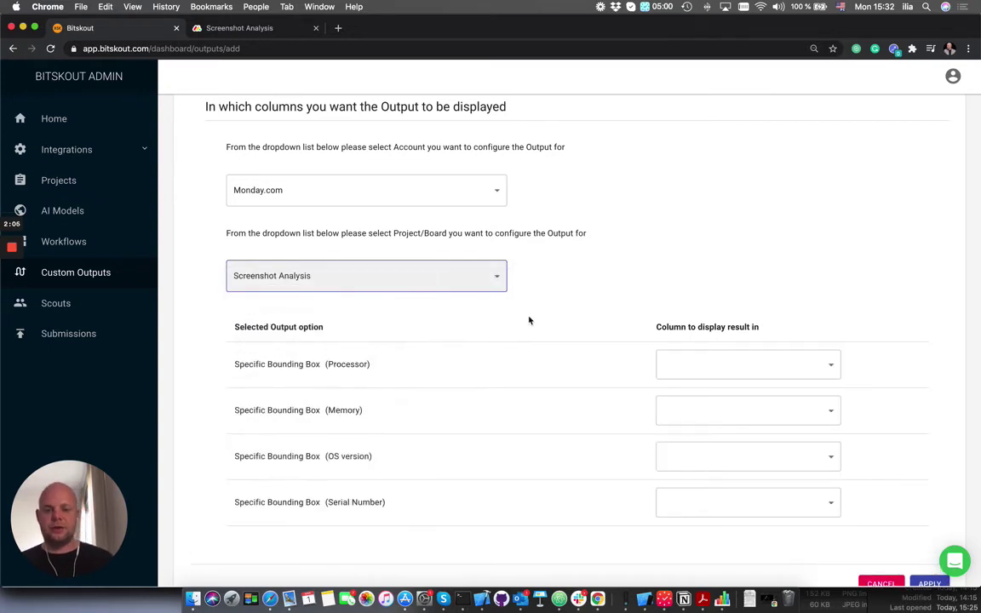
Step: Map the Processor and Memory output options to the board columns of the same names
scroll(586, 292, "down", 1)
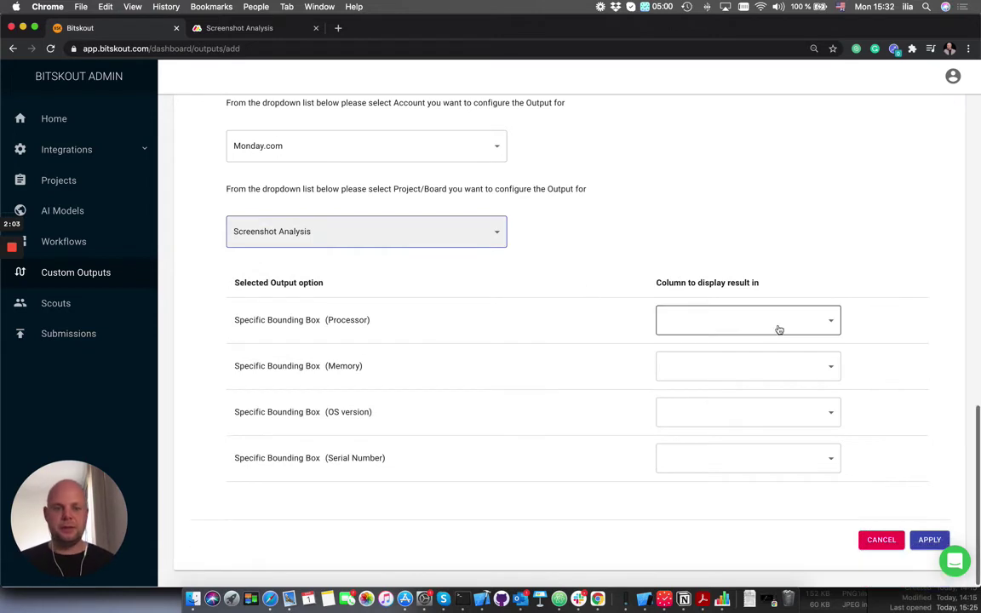
left_click(777, 327)
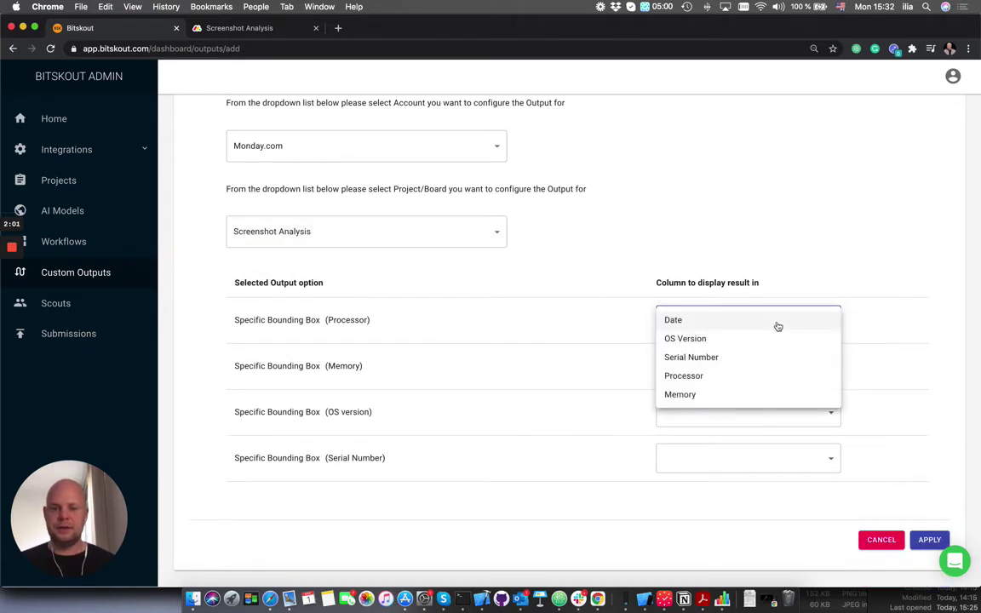
left_click(752, 375)
left_click(792, 368)
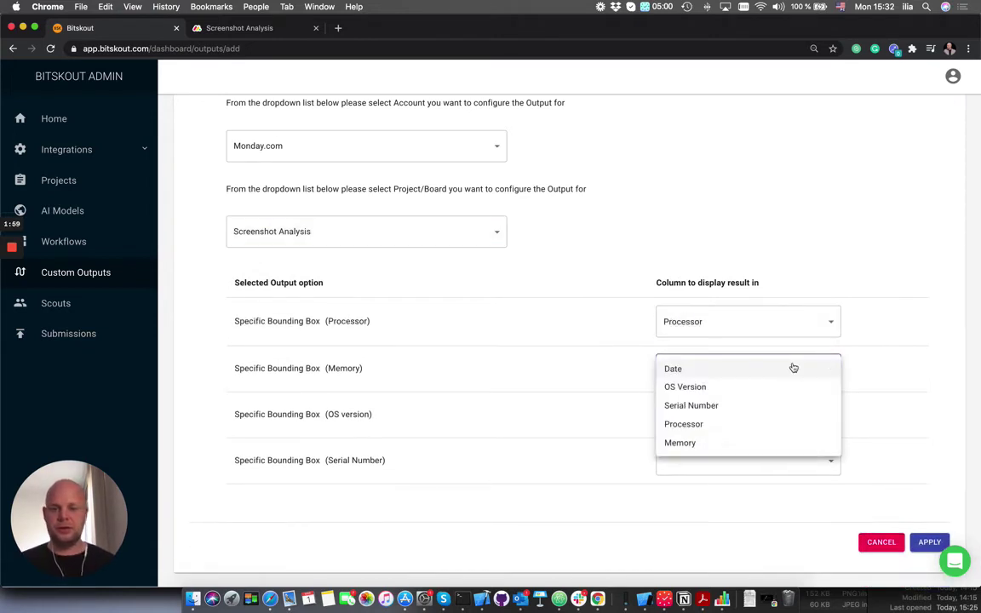
left_click(771, 443)
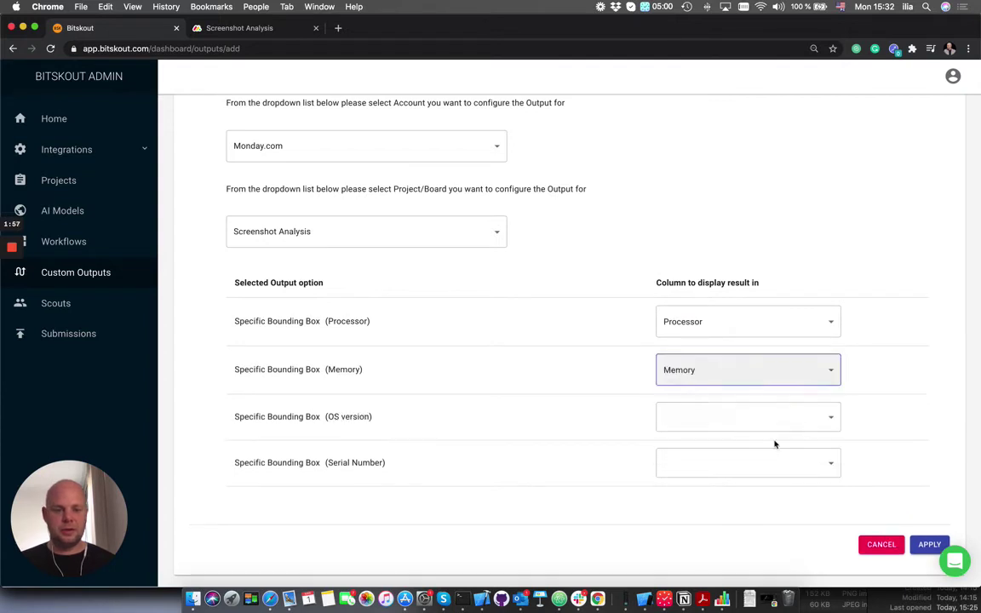
Step: Map the OS version and Serial Number options to their matching board columns and create the custom output
left_click(794, 418)
left_click(784, 438)
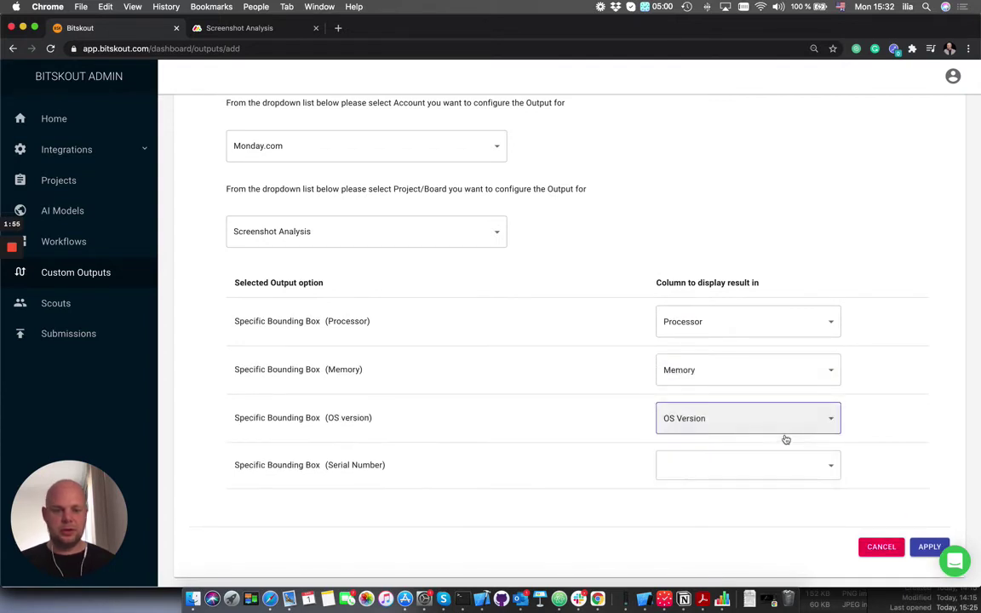
left_click(805, 468)
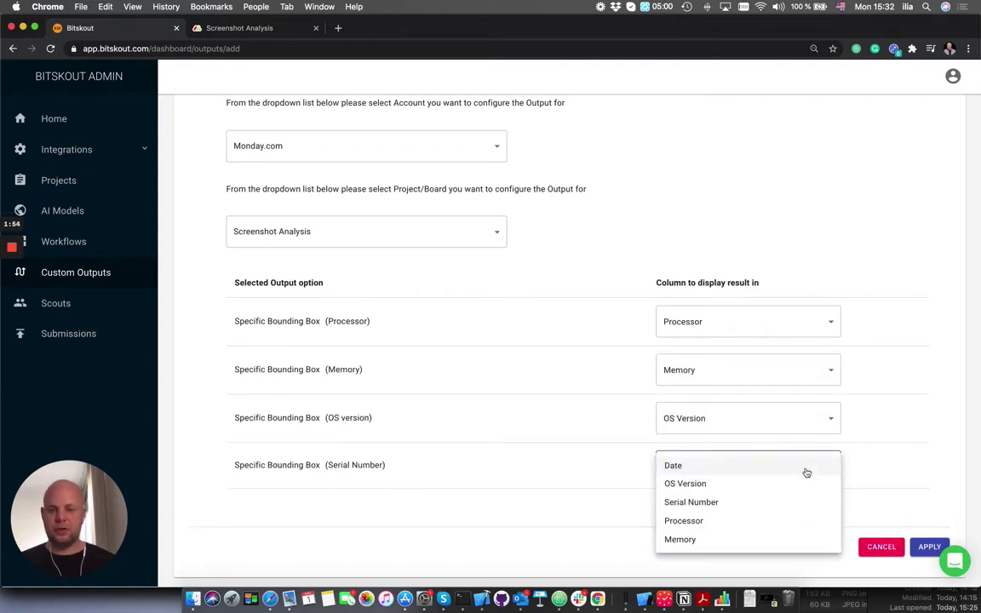
left_click(767, 502)
left_click(927, 549)
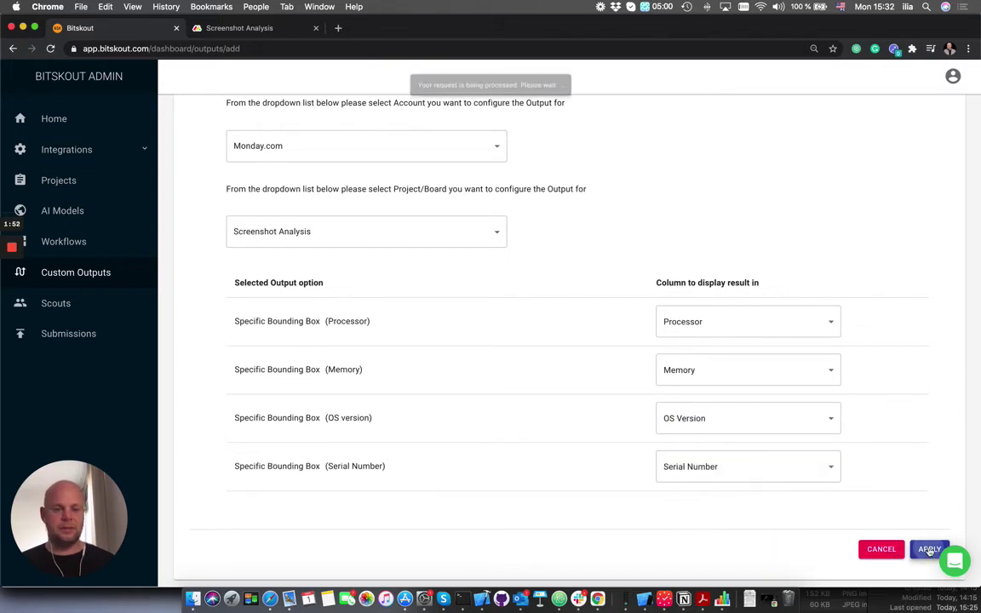
Step: Start a new workflow and name it "Mac OS About Workflow"
left_click(82, 242)
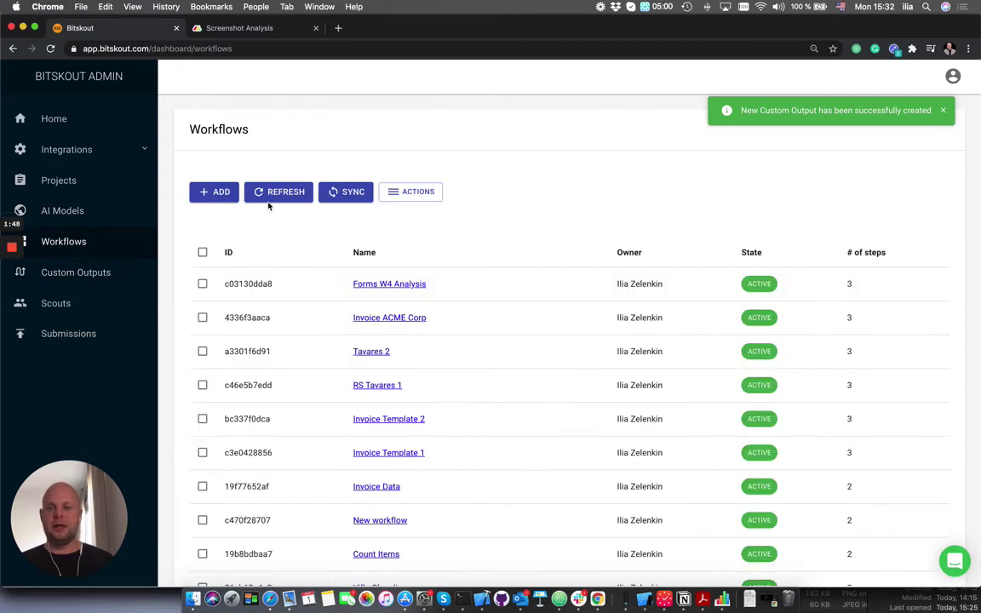
left_click(214, 191)
scroll(477, 272, "down", 2)
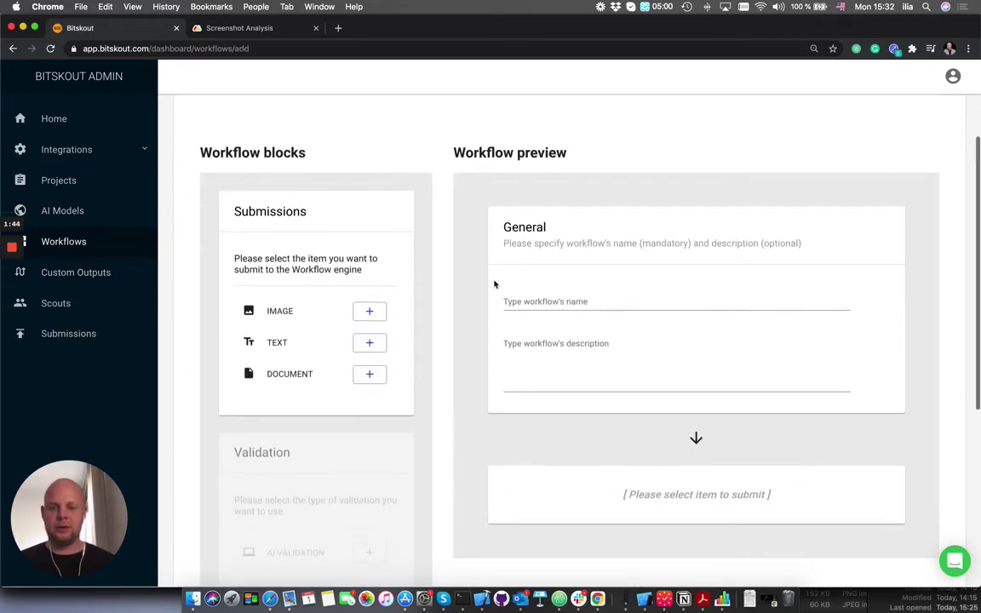
left_click(538, 307)
type("Mac OS About Output")
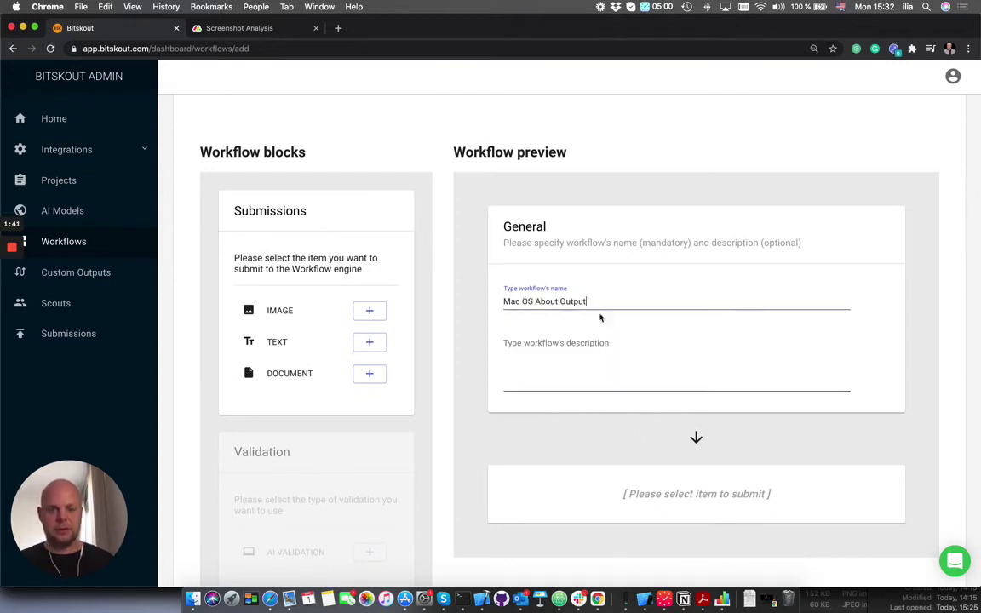
key("shift+Left")
key("shift+Left")
key("shift+Left")
key("shift+Left")
key("shift+Left")
key("shift+Left")
type("Workfl")
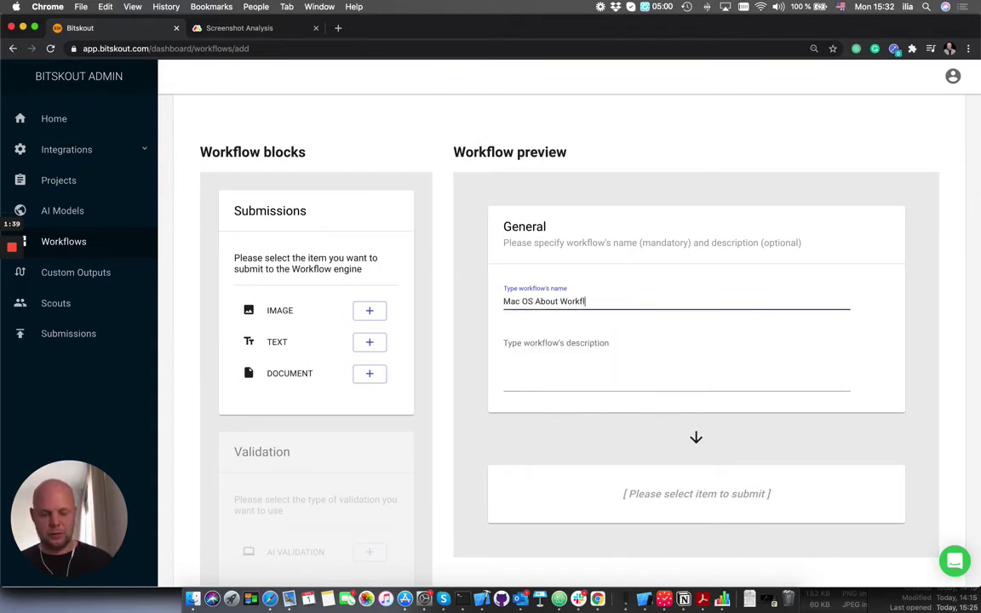
type("ow")
Step: Copy the workflow's name into its description, "Mac OS About Workflow"
left_click_drag(609, 298, 501, 297)
key("super+c")
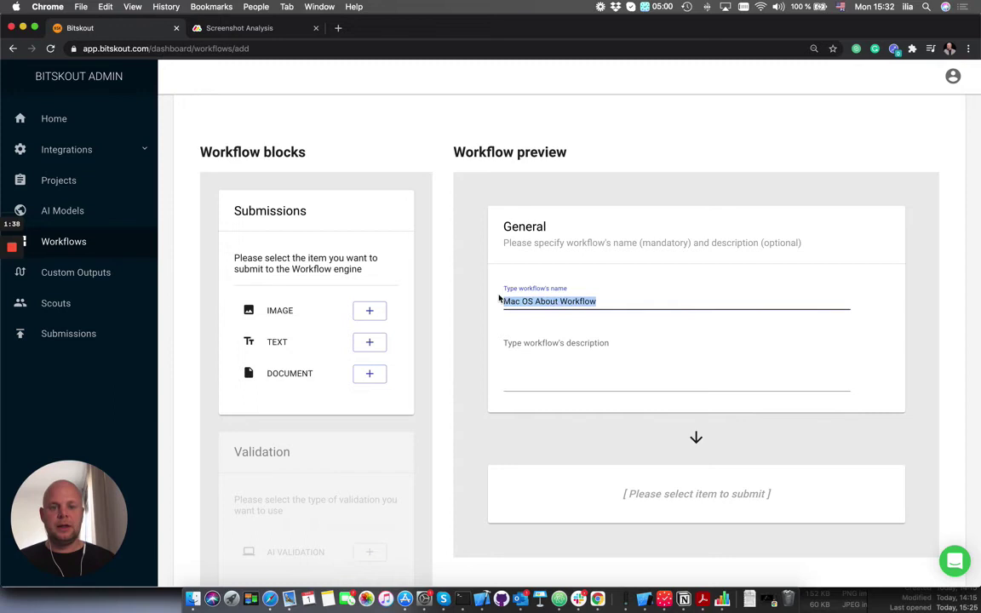
left_click(584, 350)
key("super+v")
Step: Add a Document submission block to the workflow, keeping its default page and size limits
scroll(582, 348, "down", 5)
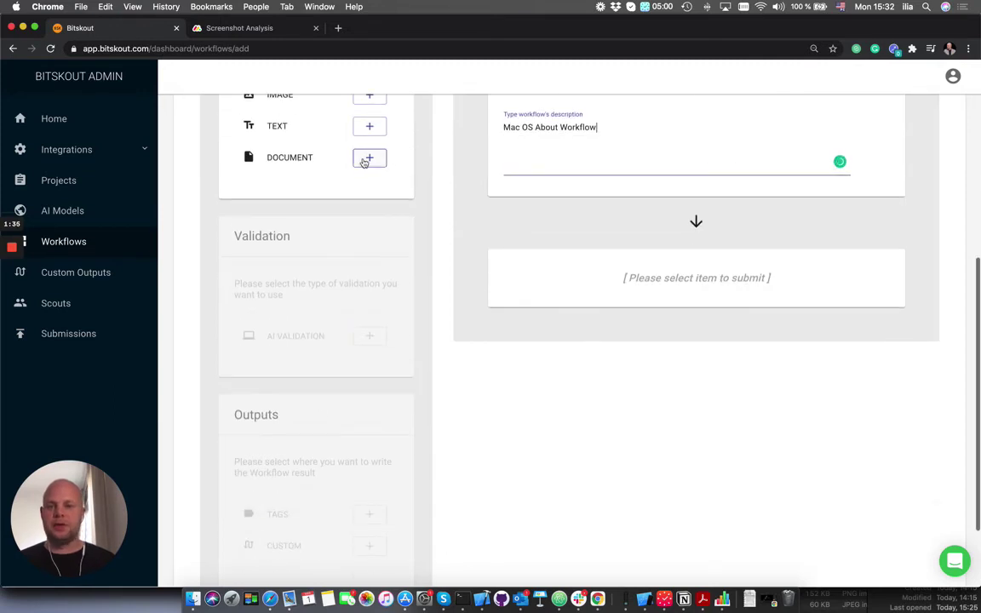
left_click(364, 162)
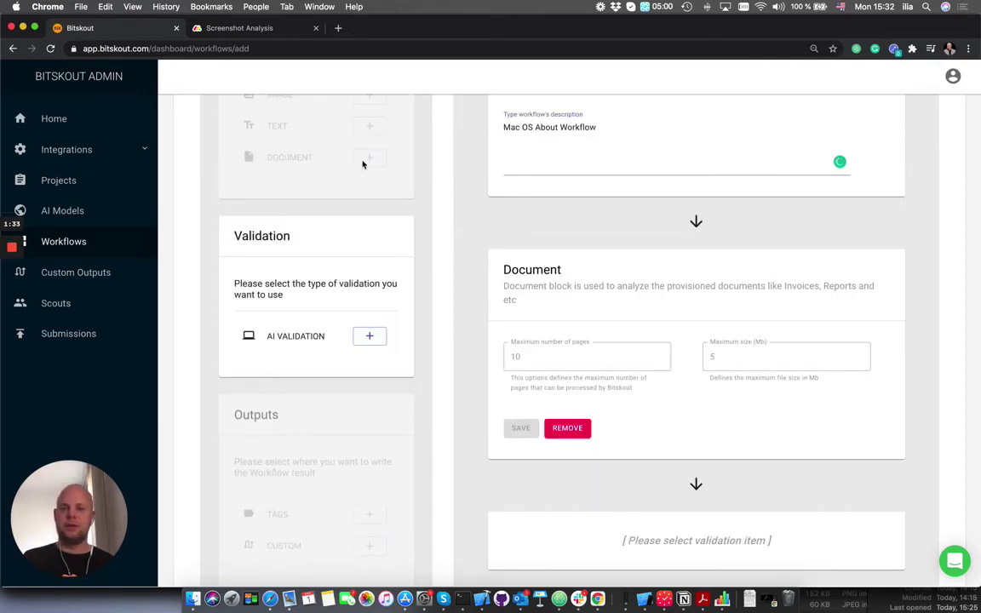
scroll(385, 189, "up", 2)
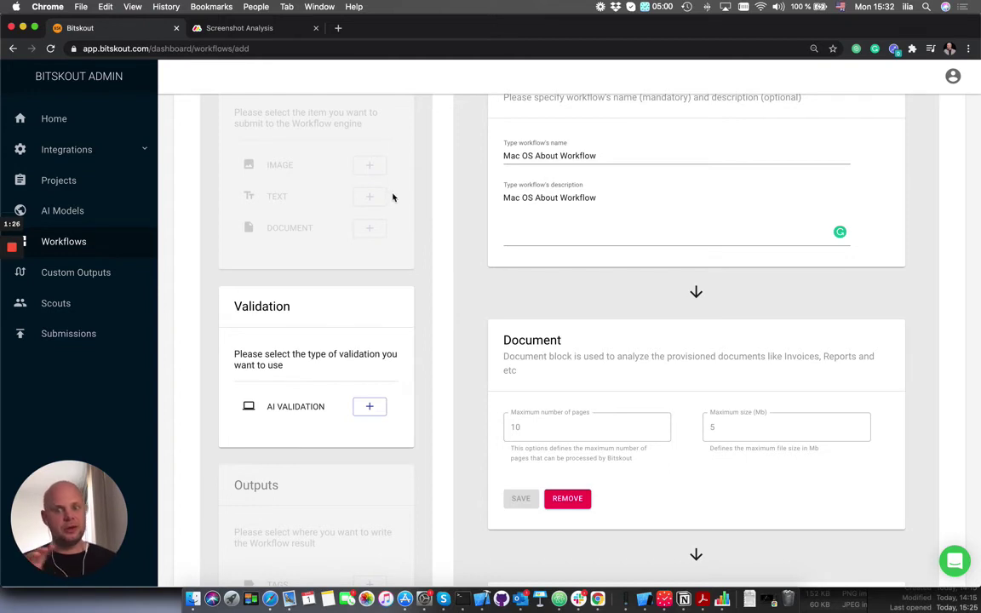
scroll(396, 199, "down", 2)
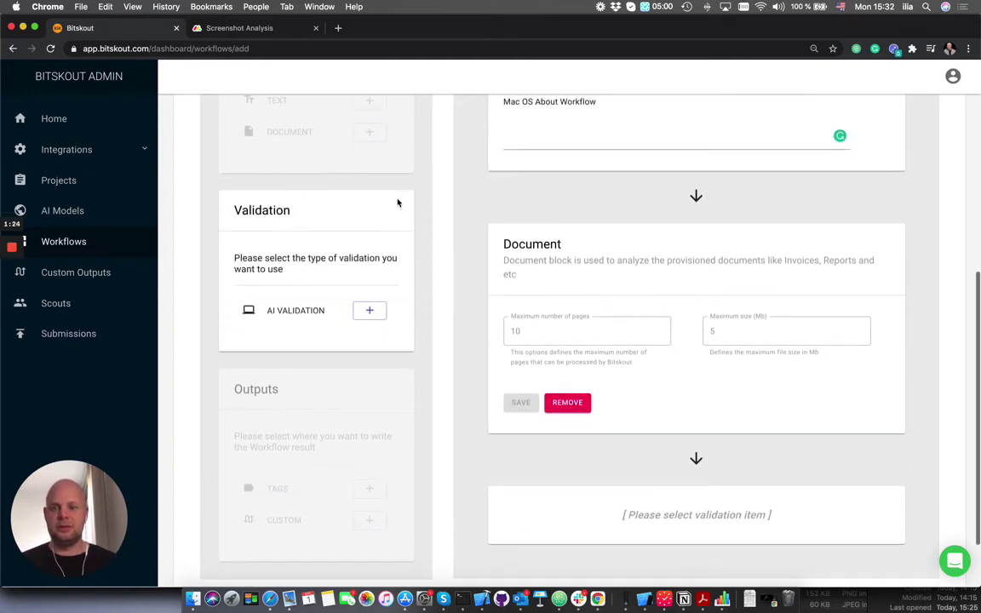
Step: Add an AI Validation block to the workflow, select the MacOS About Analysis model and save the block
left_click(369, 309)
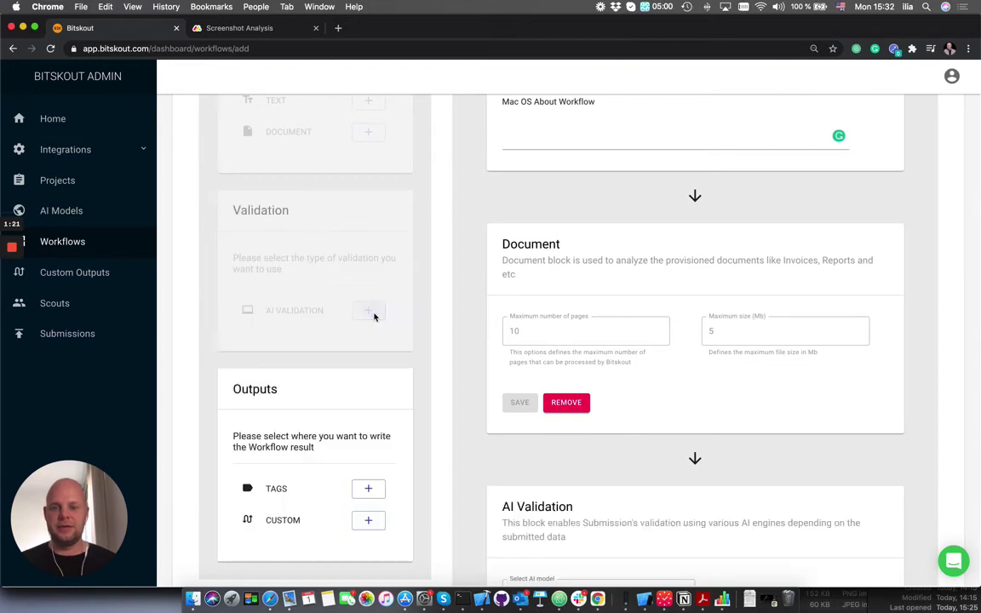
scroll(423, 324, "down", 5)
left_click(587, 381)
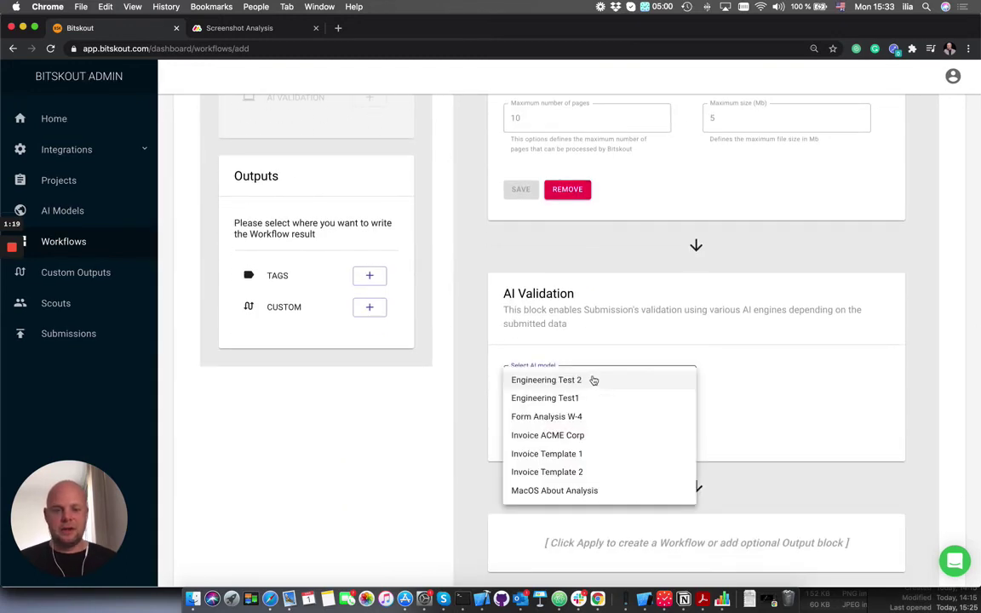
left_click(620, 492)
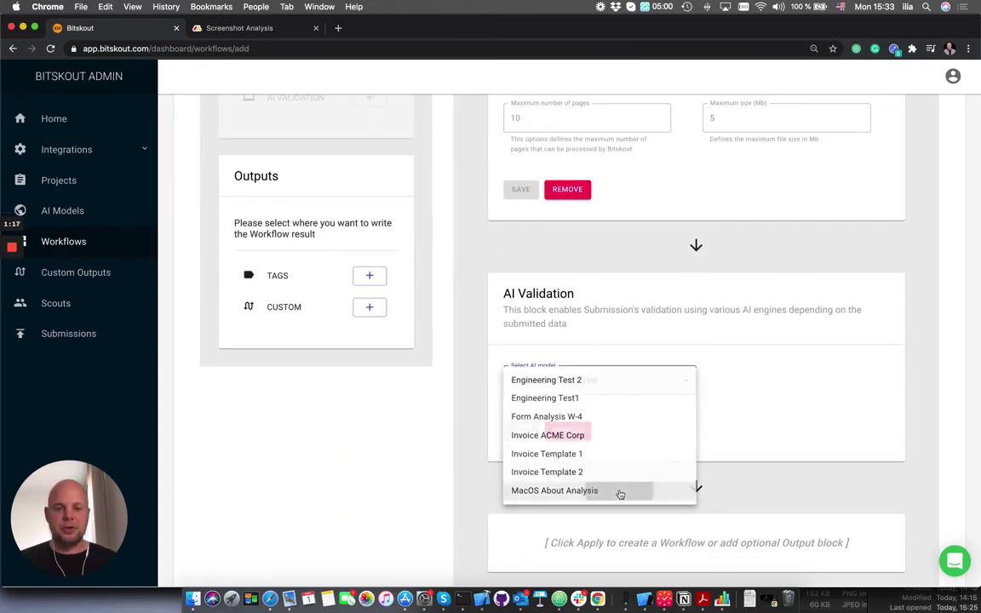
scroll(655, 406, "down", 2)
left_click(520, 333)
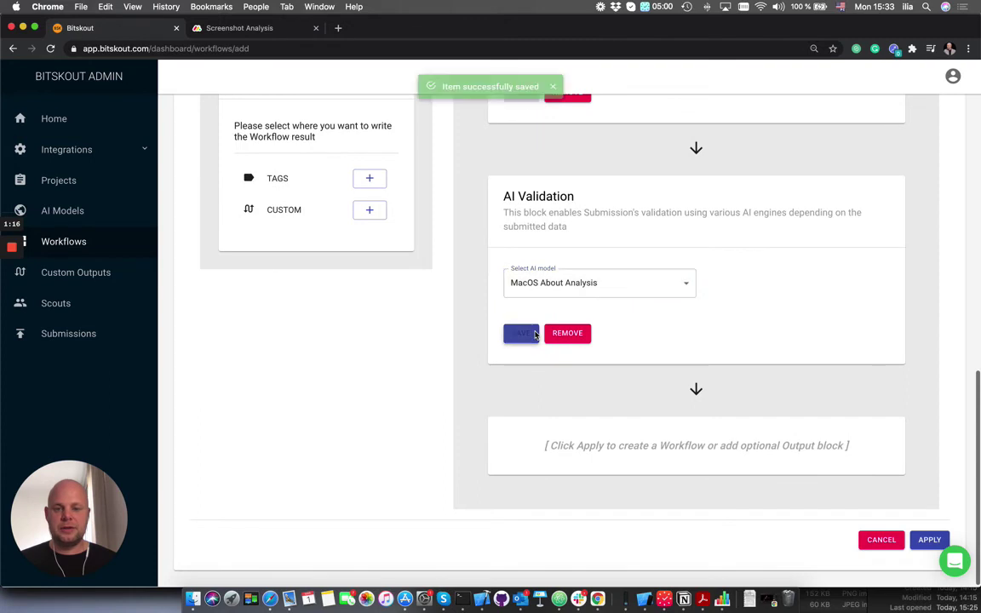
Step: Add a Custom Output block, save it with Mac OS About Output selected, and apply the workflow
left_click(372, 210)
scroll(840, 354, "down", 4)
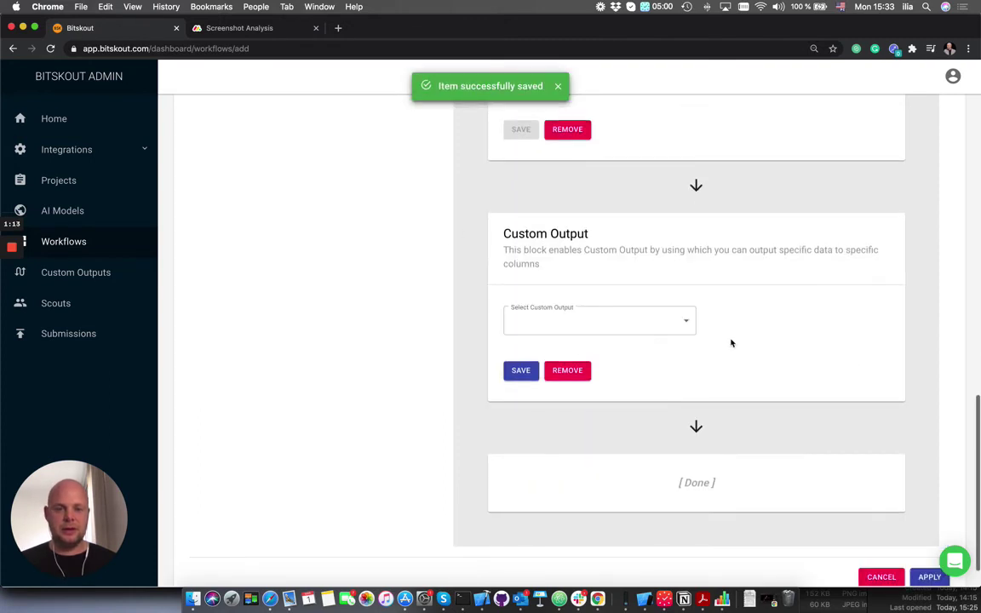
left_click(662, 327)
left_click(662, 328)
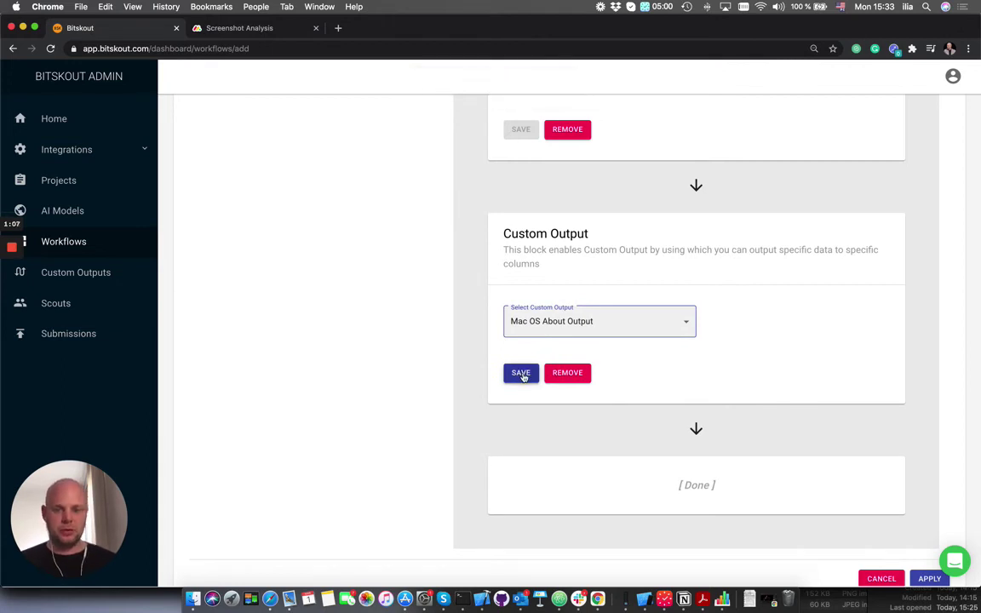
left_click(522, 375)
scroll(858, 410, "down", 1)
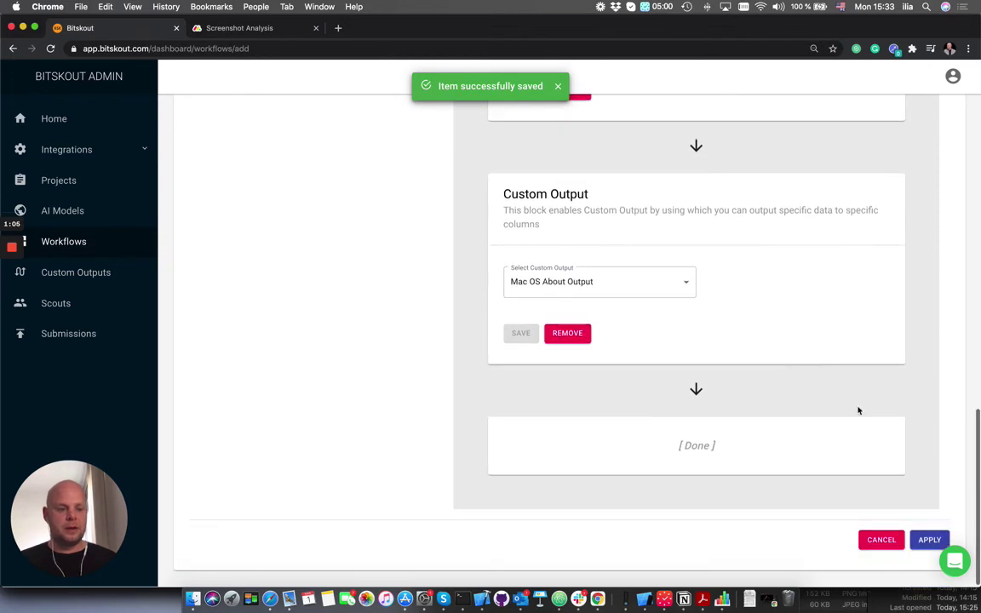
left_click(929, 538)
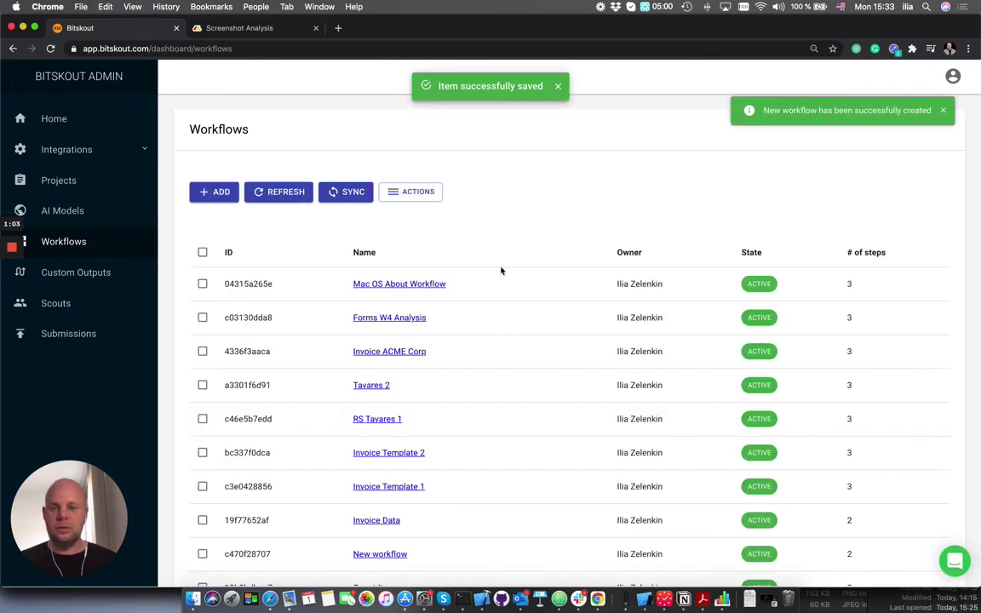
Step: Switch to the Screenshot Analysis board in monday.com and show its Main Table view
left_click(223, 28)
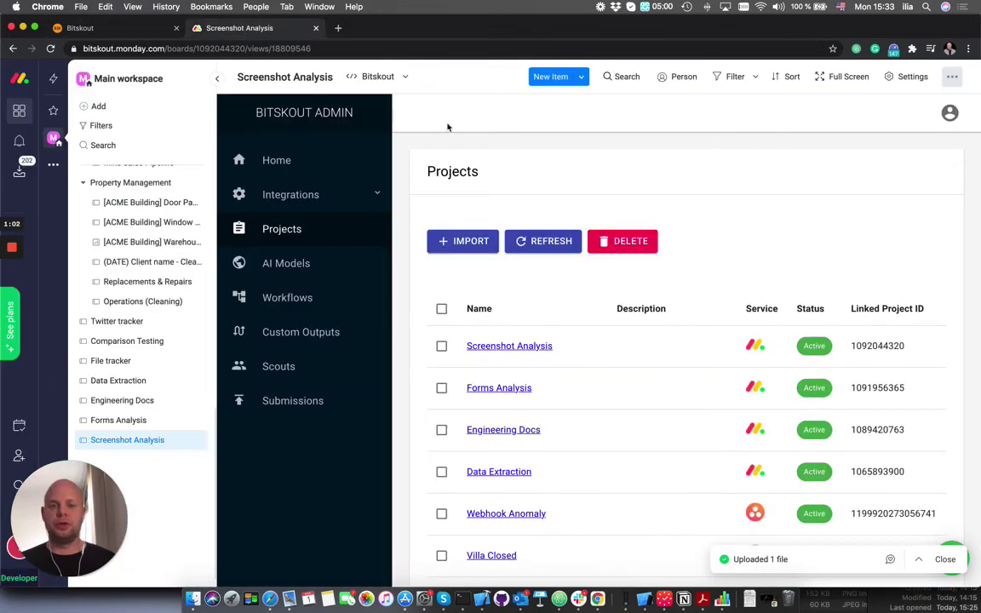
left_click(396, 79)
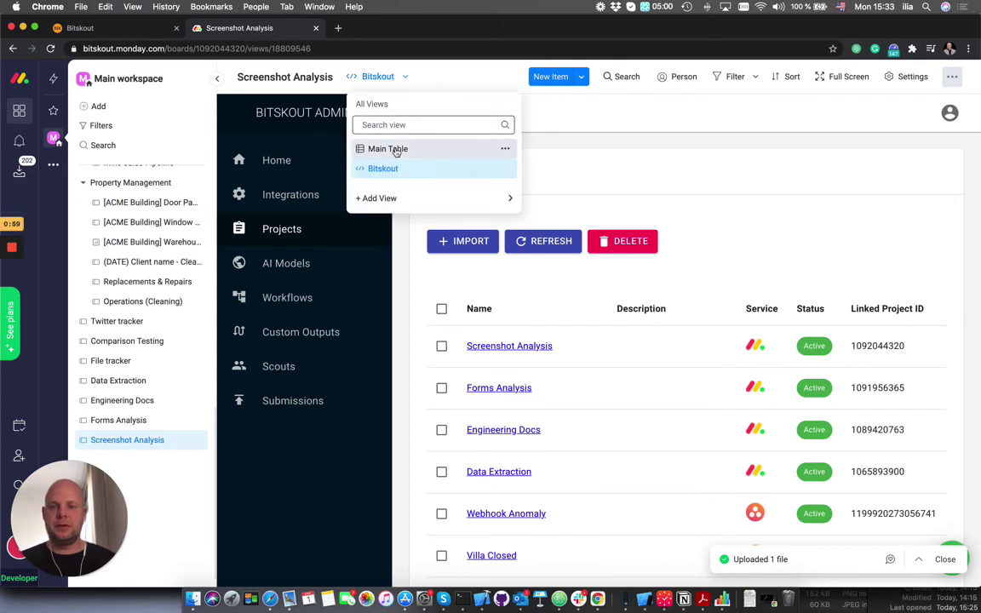
left_click(395, 150)
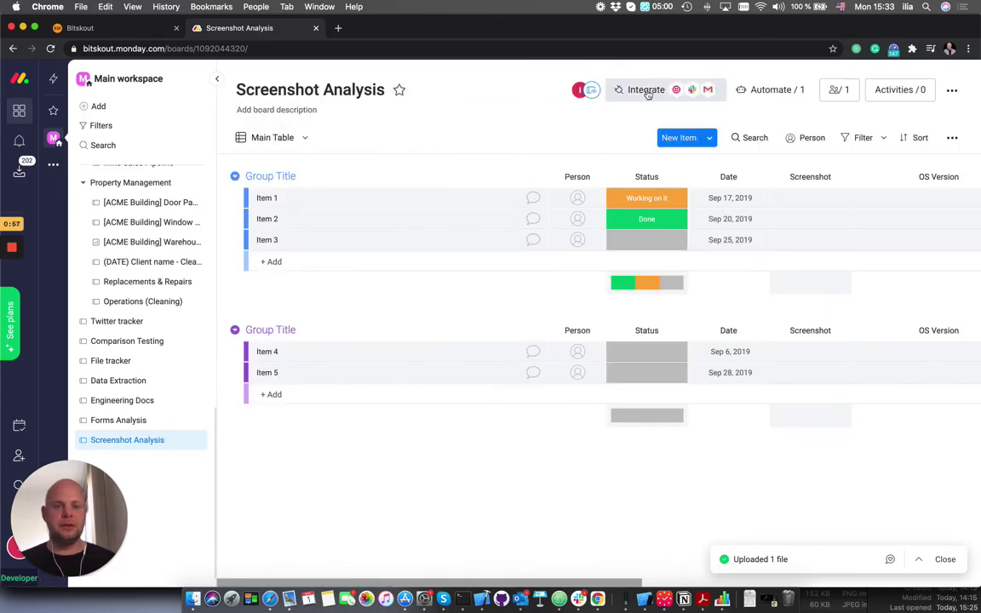
Step: Search the board's integrations for "bs" and choose the Bitskout recipe that runs a workflow when a column status changes
left_click(646, 92)
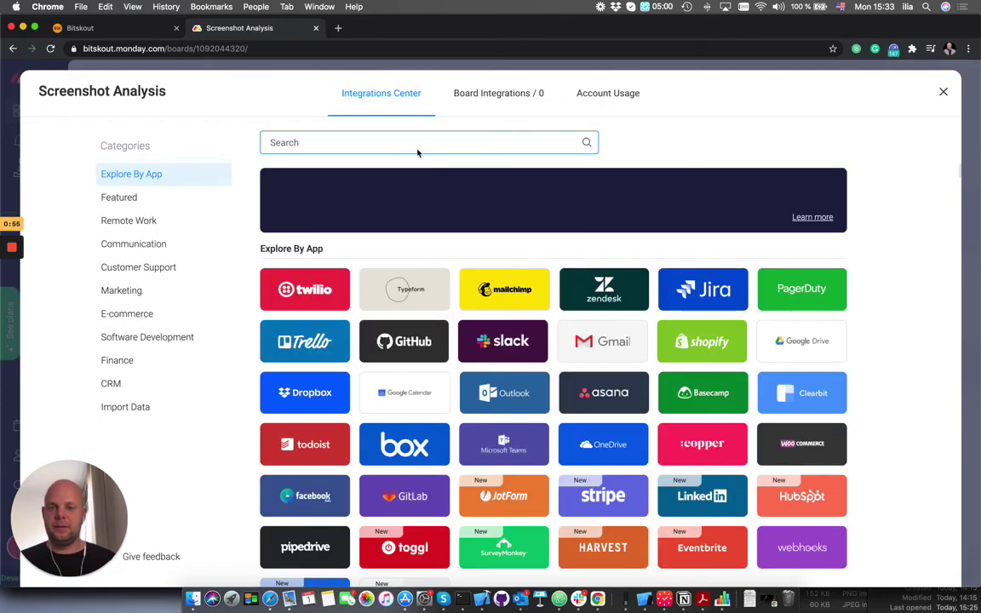
type("bs")
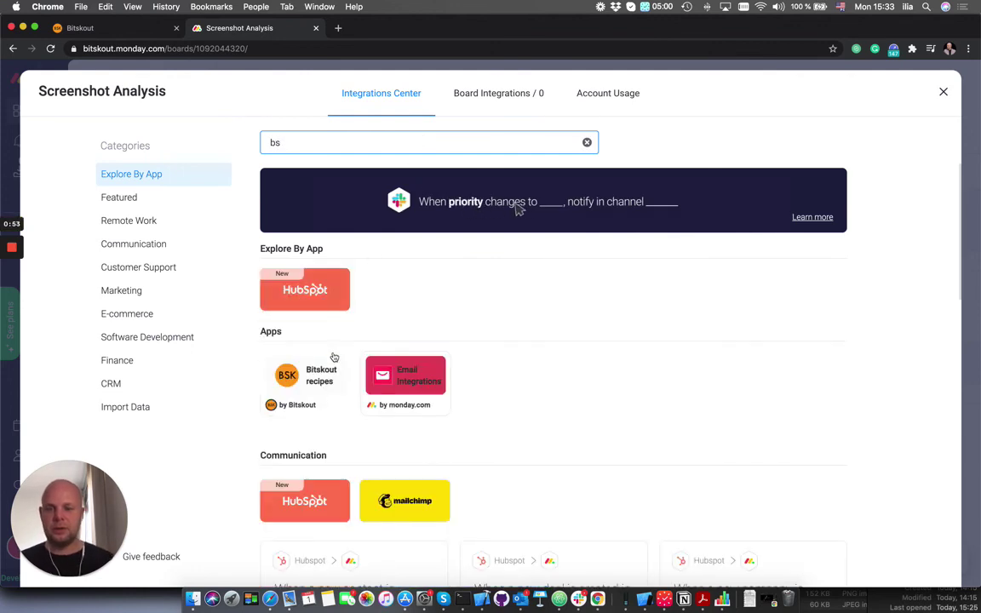
left_click(332, 362)
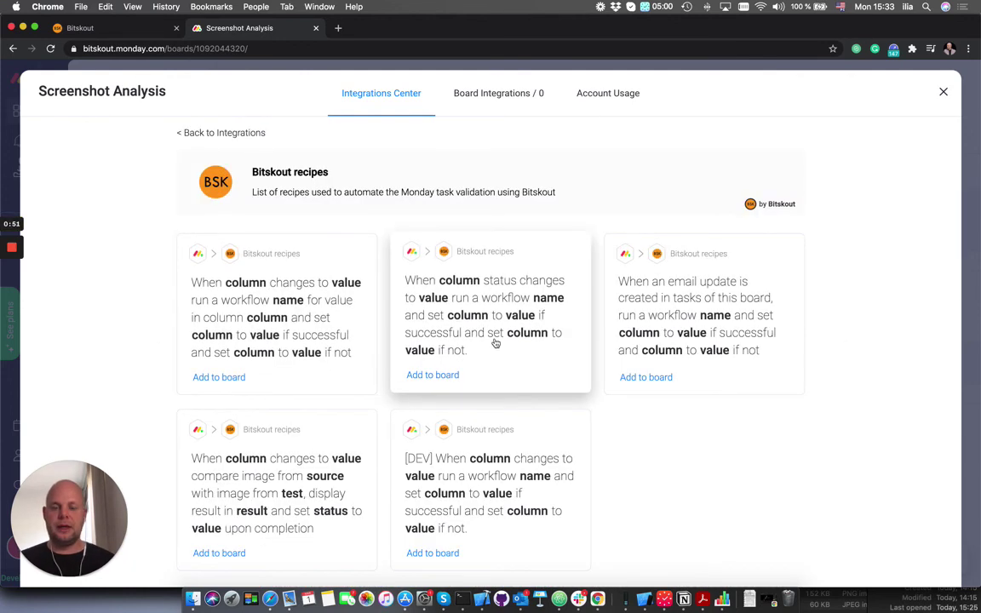
left_click(496, 342)
Step: Set the recipe's trigger column to Status and open the choices for its trigger value
left_click(317, 290)
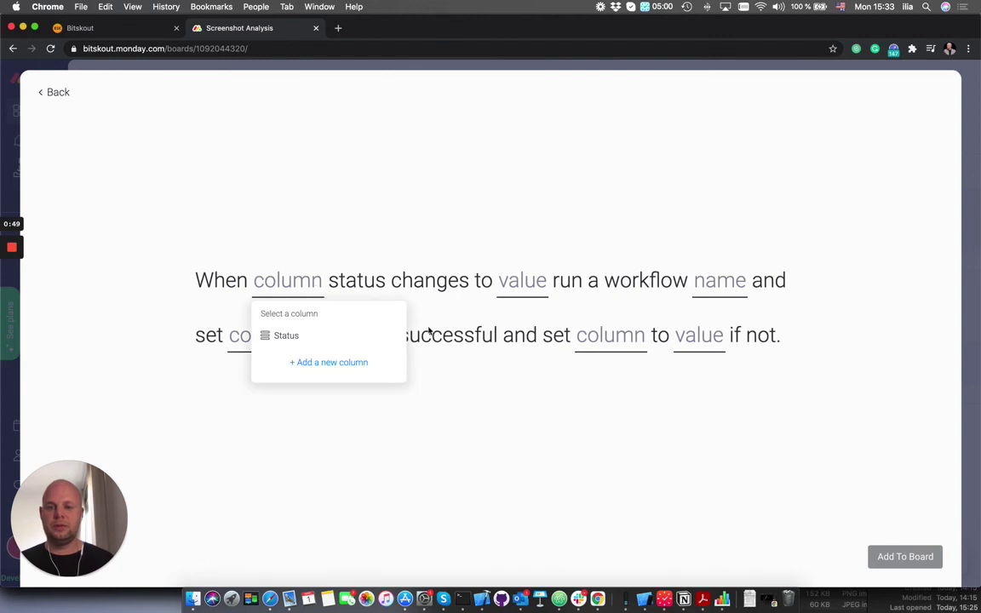
left_click(335, 338)
left_click(508, 289)
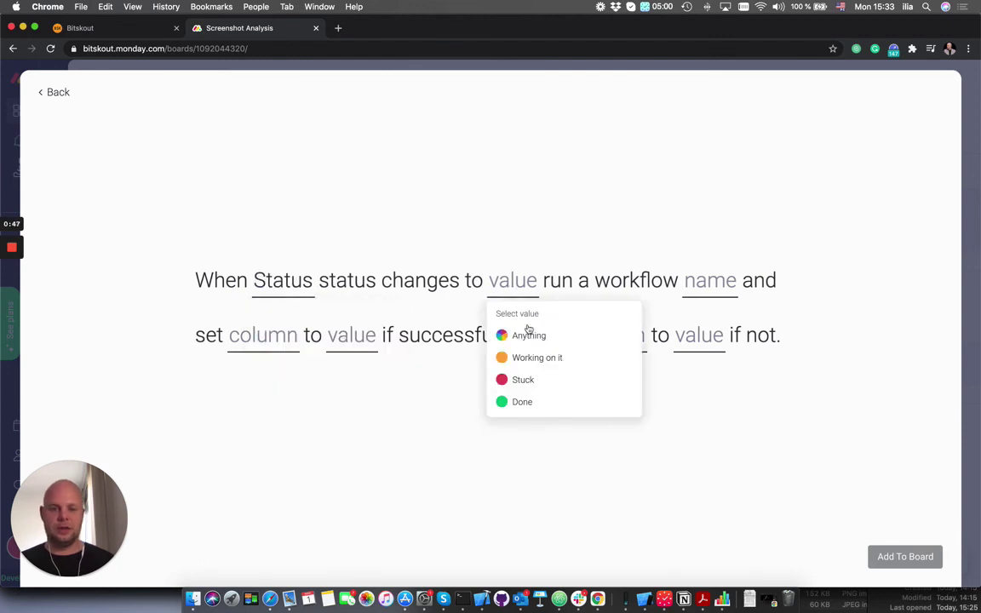